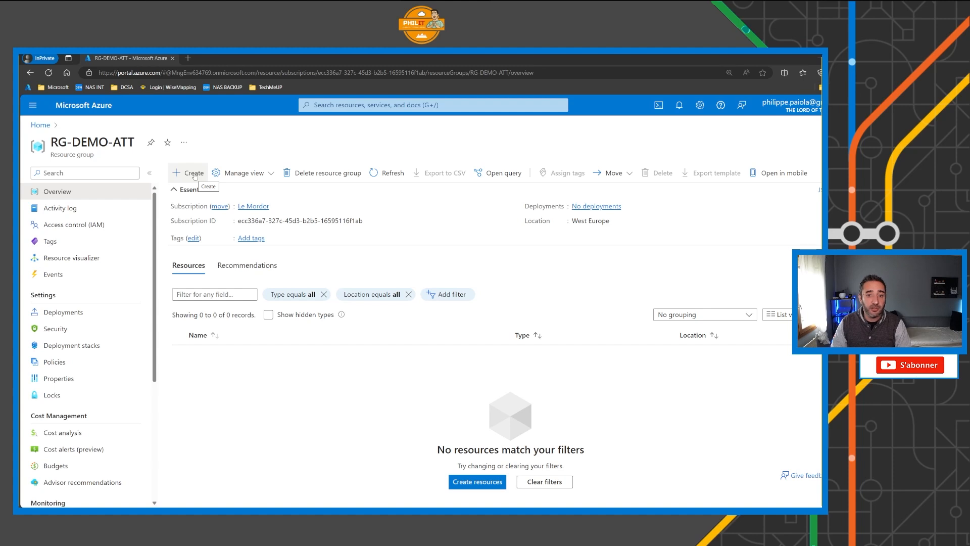
# - Find the Virtual network service in the Marketplace and start creating one in resource group RG-DEMO-ATT
pyautogui.click(194, 175)
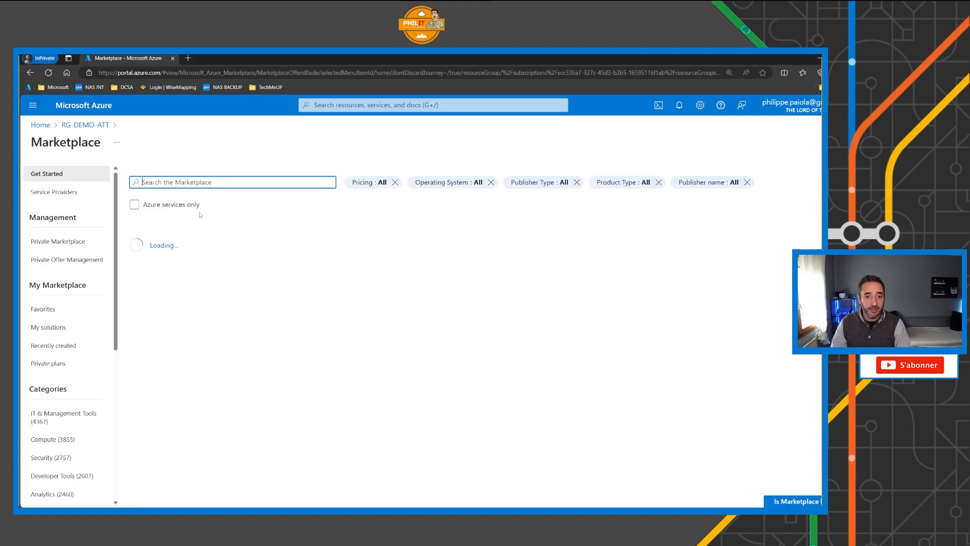
pyautogui.write('virtual network')
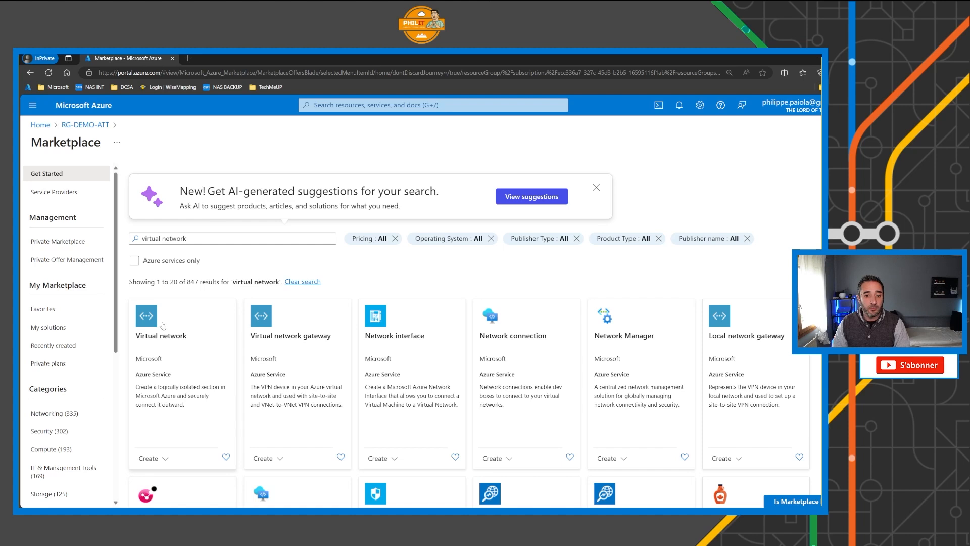
pyautogui.click(164, 326)
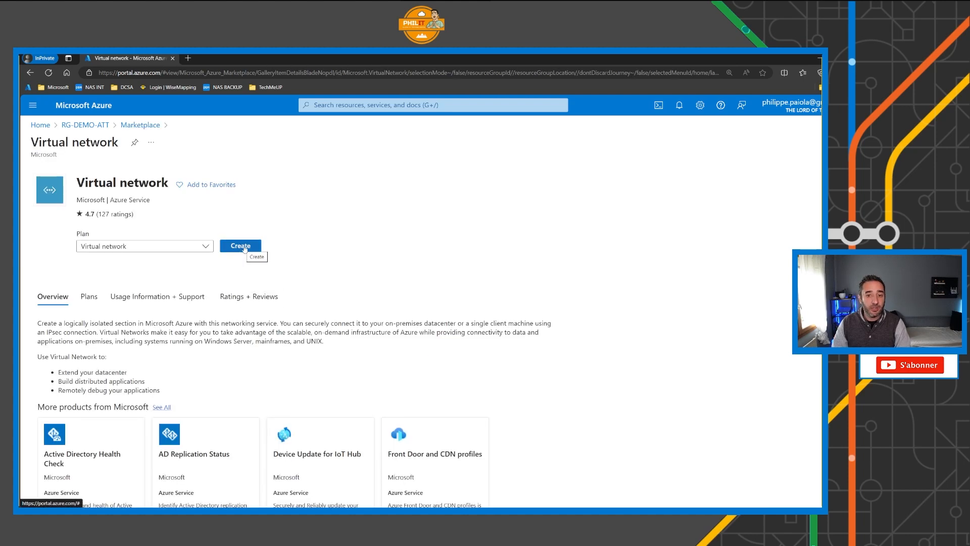
pyautogui.click(245, 247)
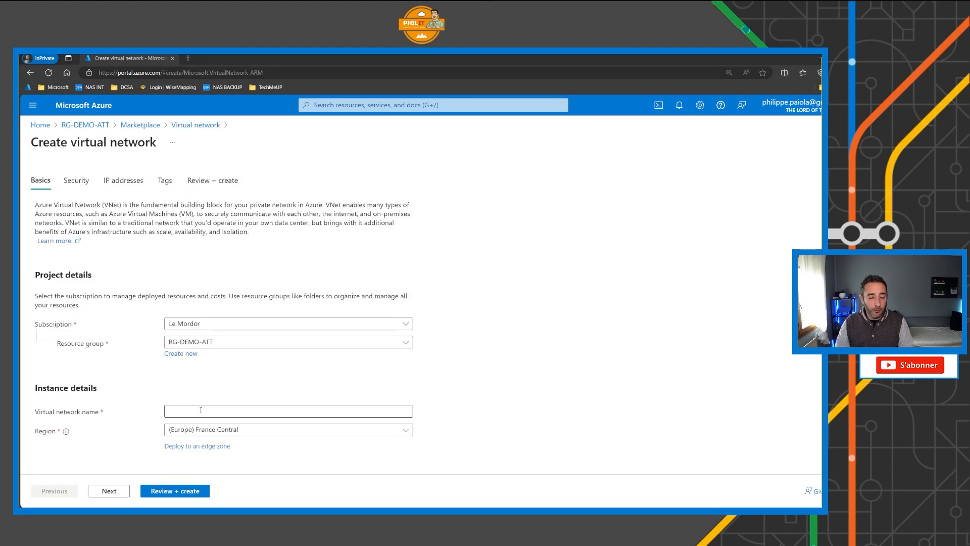
# - Name the virtual network SPOKE1 and set its region to North Europe
pyautogui.click(201, 411)
pyautogui.write('SPOKE1')
pyautogui.click(241, 430)
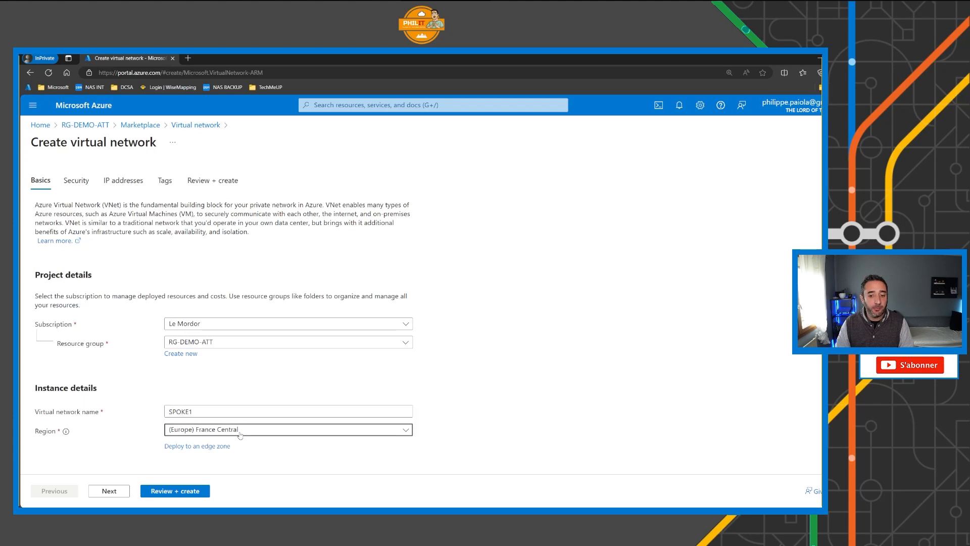
pyautogui.scroll(-5, 453, 377)
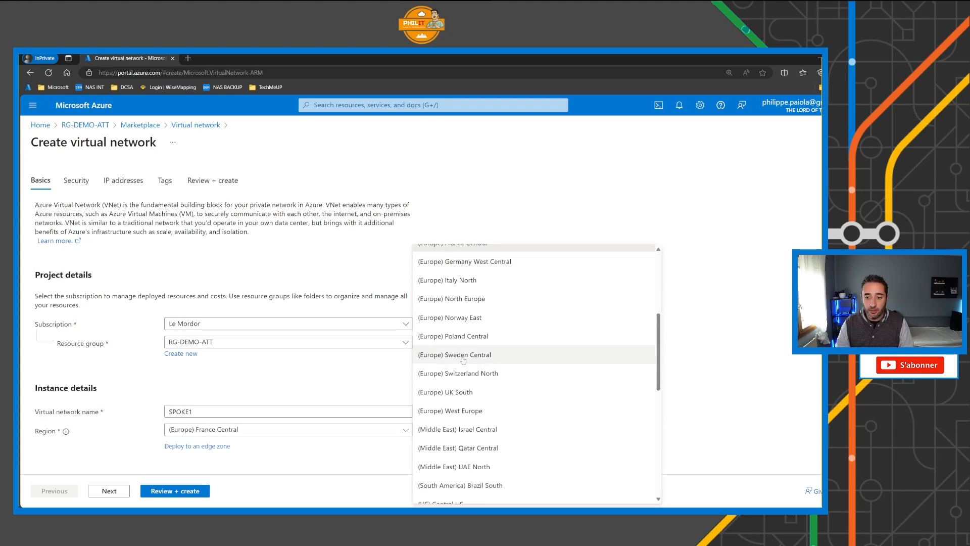
pyautogui.click(455, 276)
# - Keep the default security options and the 10.0.0.0/16 address space, and submit SPOKE1 for review and creation
pyautogui.click(109, 491)
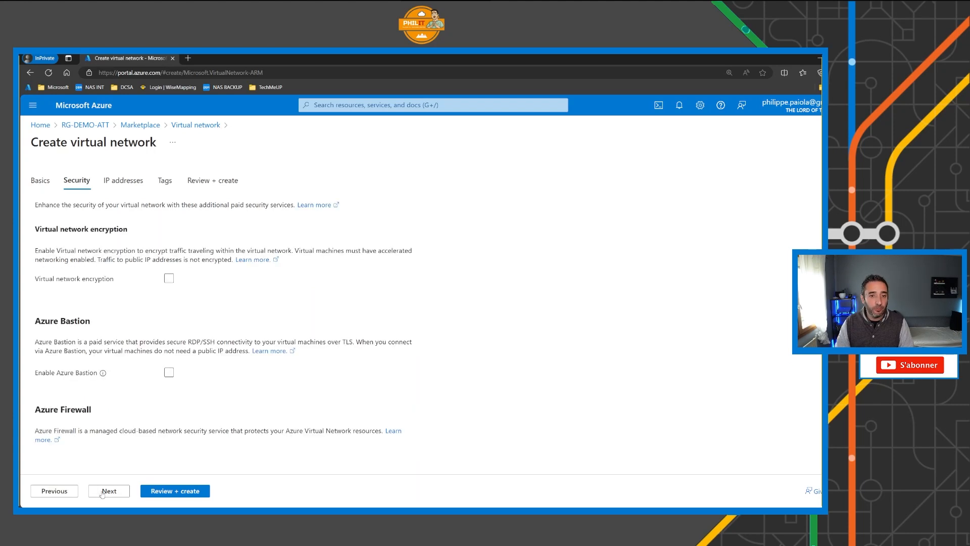
pyautogui.click(109, 491)
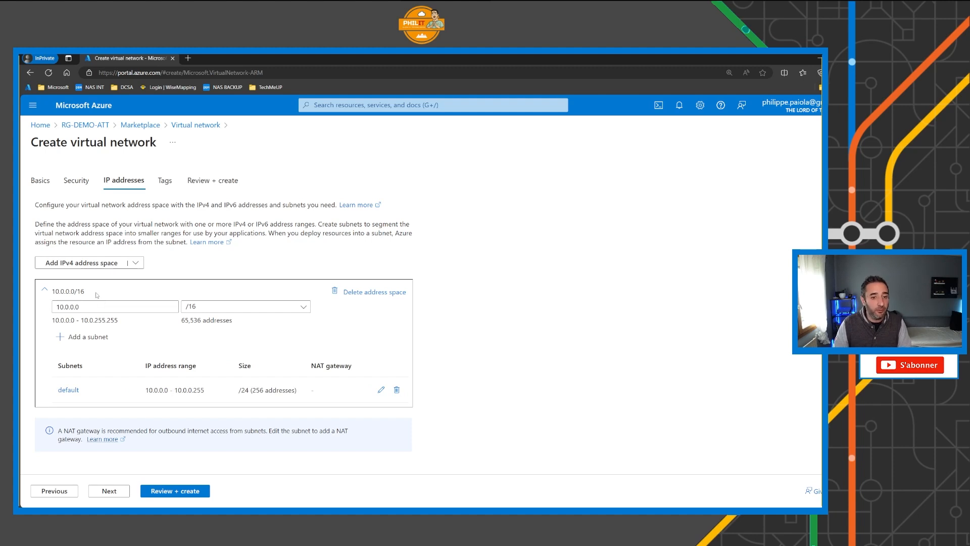
pyautogui.click(173, 492)
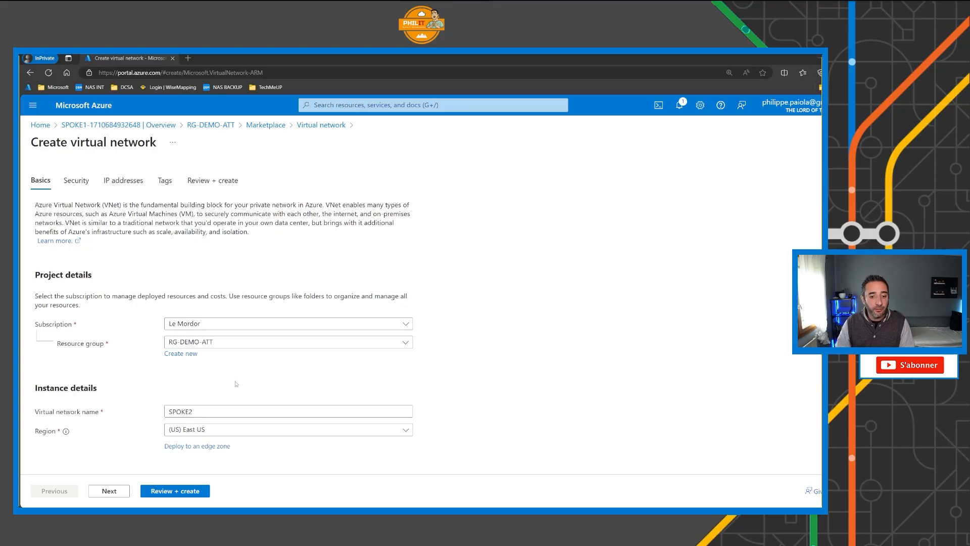
# - Proceed through the security and IP address settings for virtual networks SPOKE2 in East US and SPOKE3 in Italy North
pyautogui.click(109, 491)
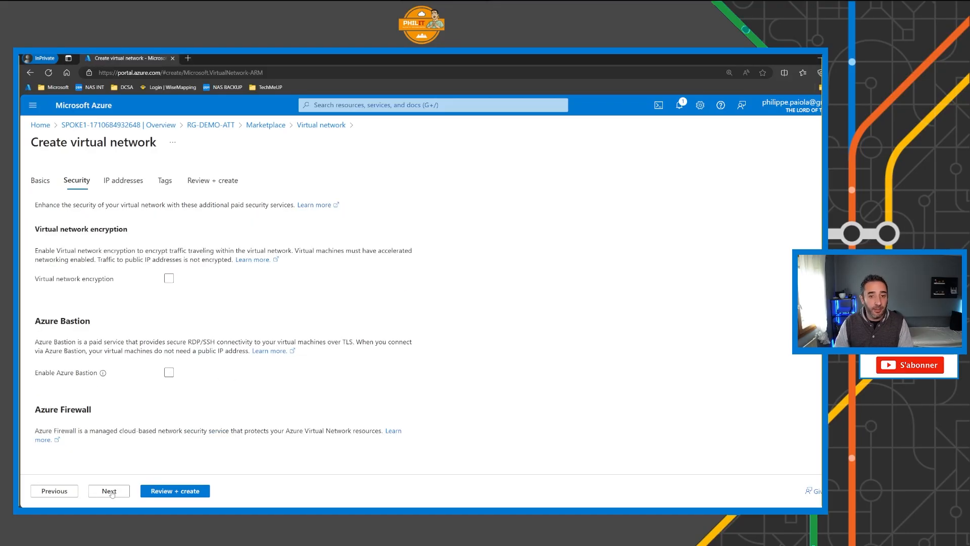
pyautogui.click(109, 490)
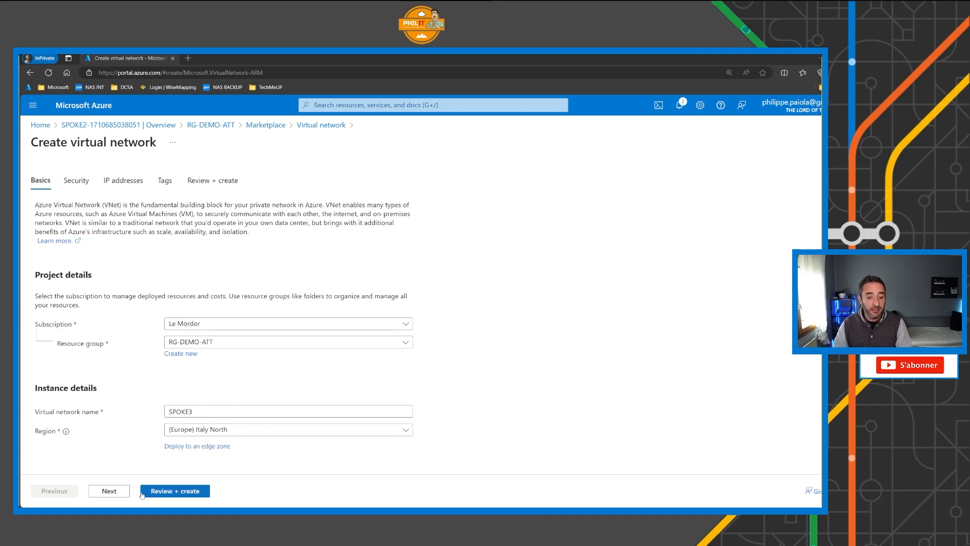
pyautogui.click(110, 491)
pyautogui.click(109, 491)
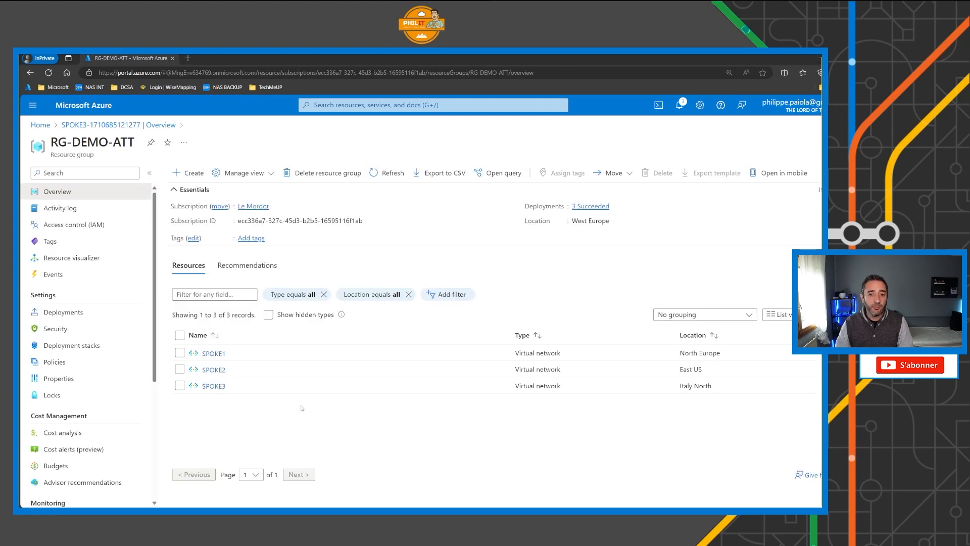
# - Search the Marketplace for "virtual network manager" and start creating a Network Manager in RG-DEMO-ATT
pyautogui.click(195, 177)
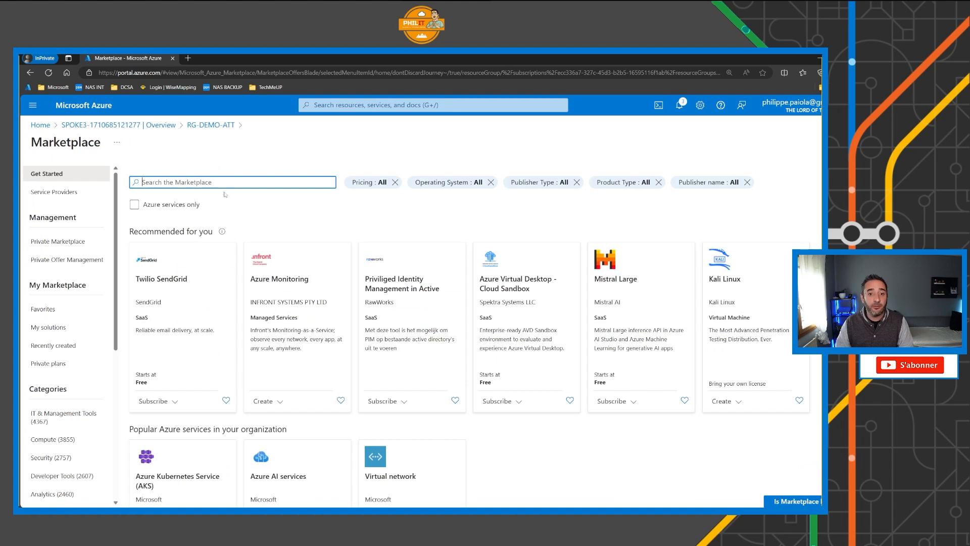
pyautogui.write('virtual network manager')
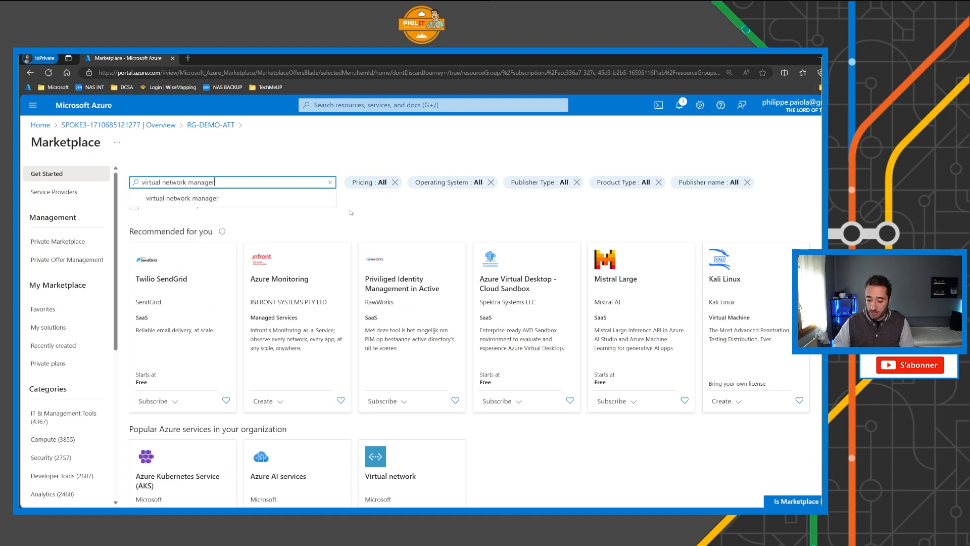
pyautogui.press('Return')
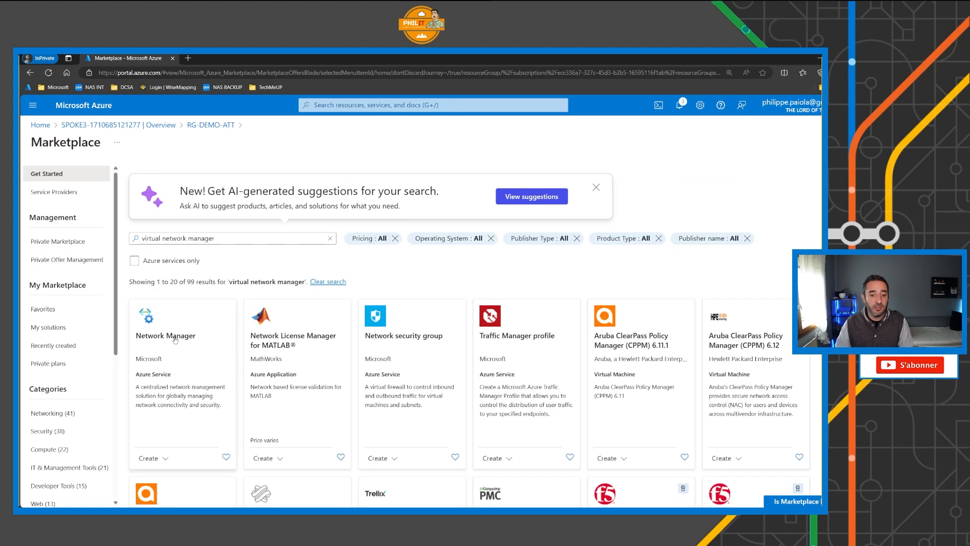
pyautogui.click(175, 336)
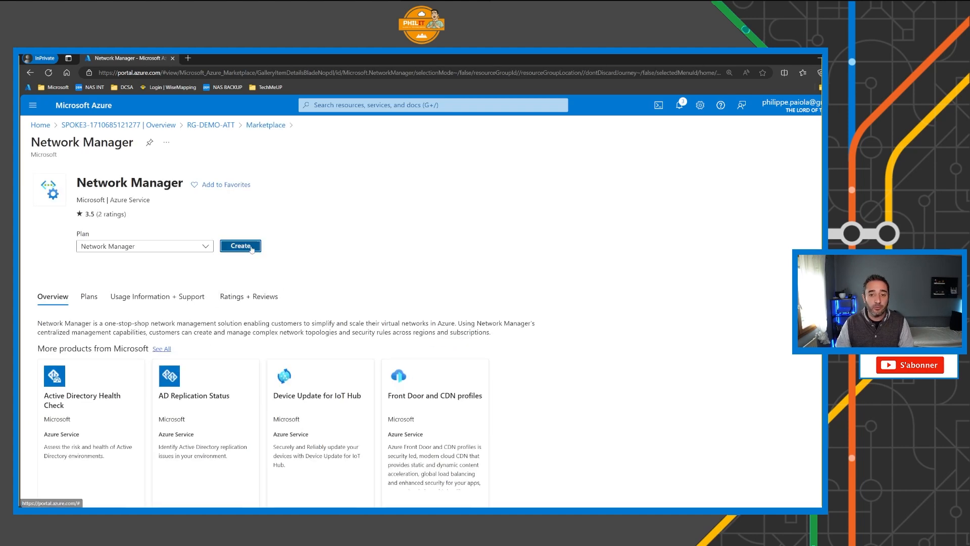
pyautogui.click(240, 246)
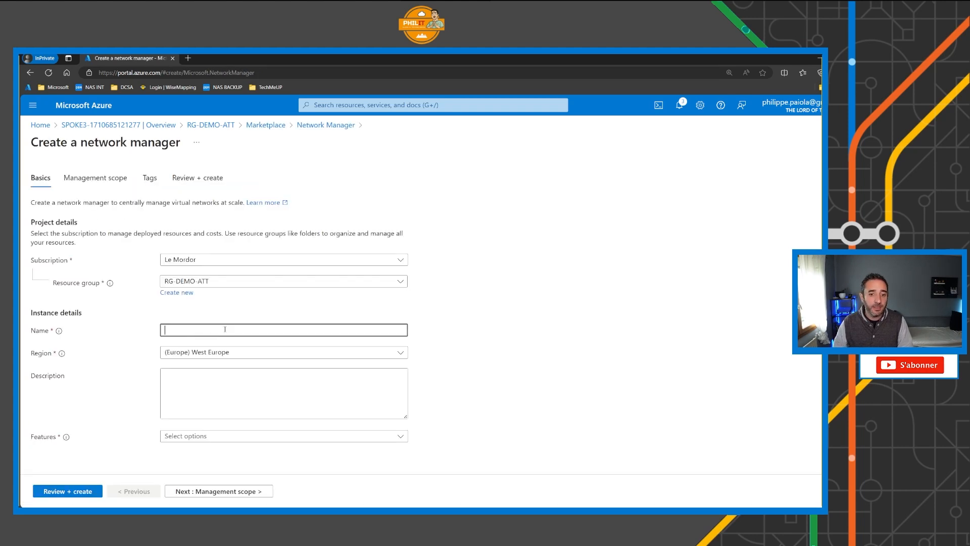
# - Name the network manager avnm and set its region to North Europe
pyautogui.write('avnm')
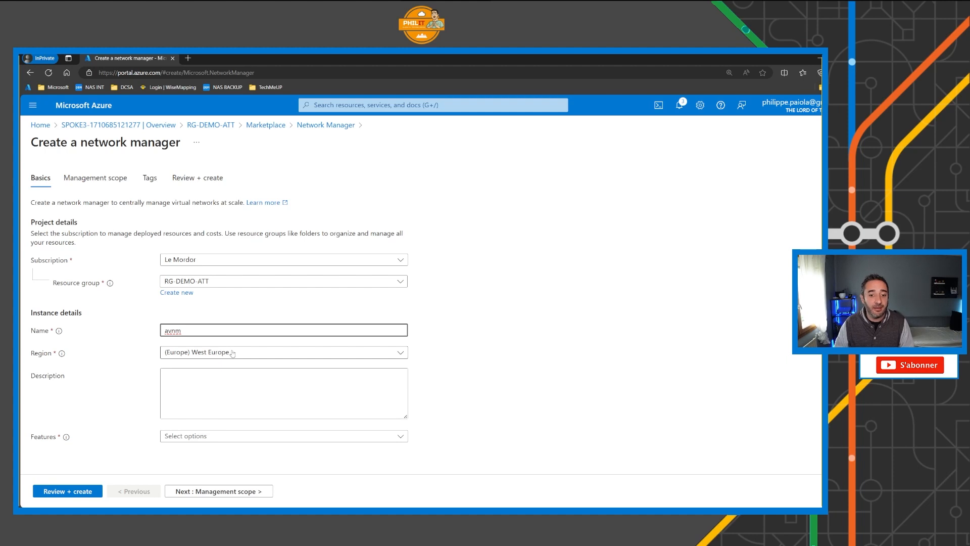
pyautogui.click(232, 353)
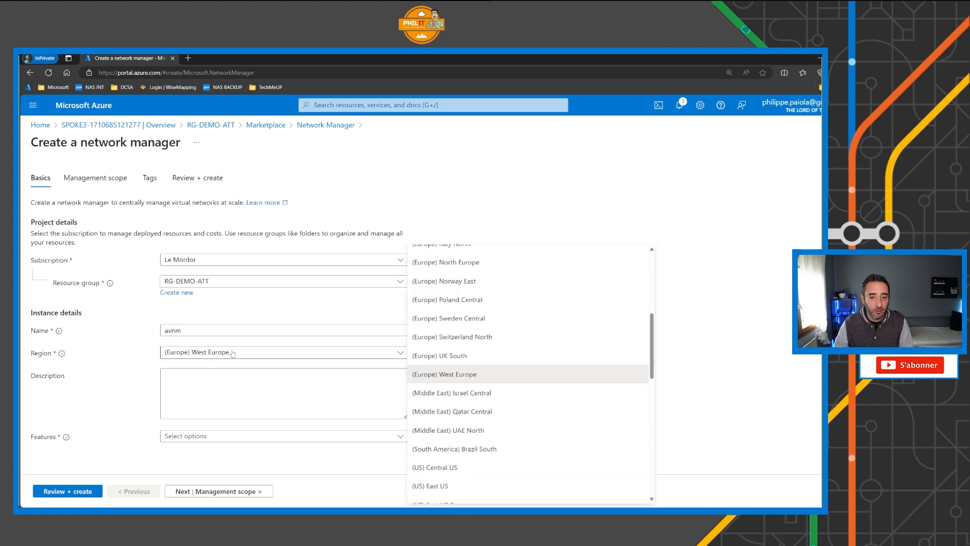
pyautogui.click(474, 268)
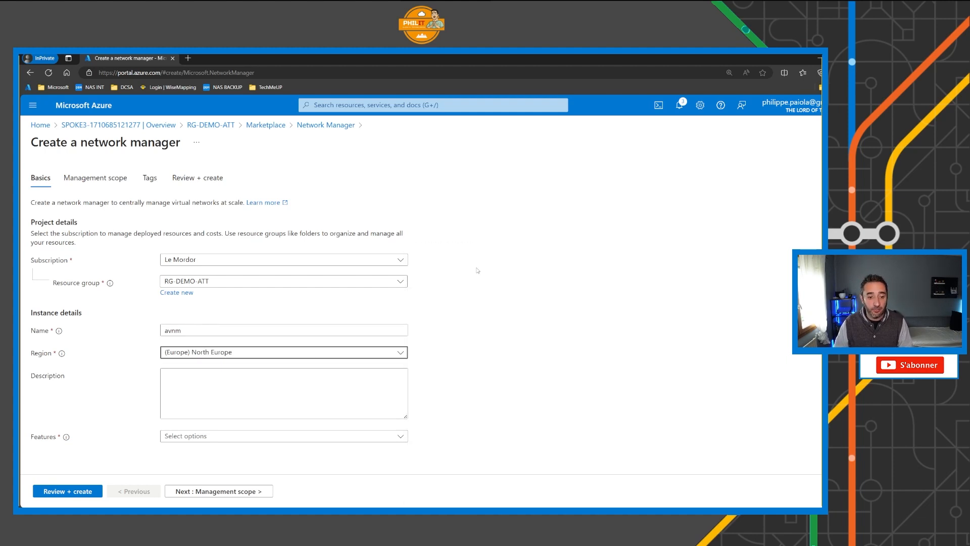
# - Enable the Connectivity and Security admin features for the network manager
pyautogui.click(221, 439)
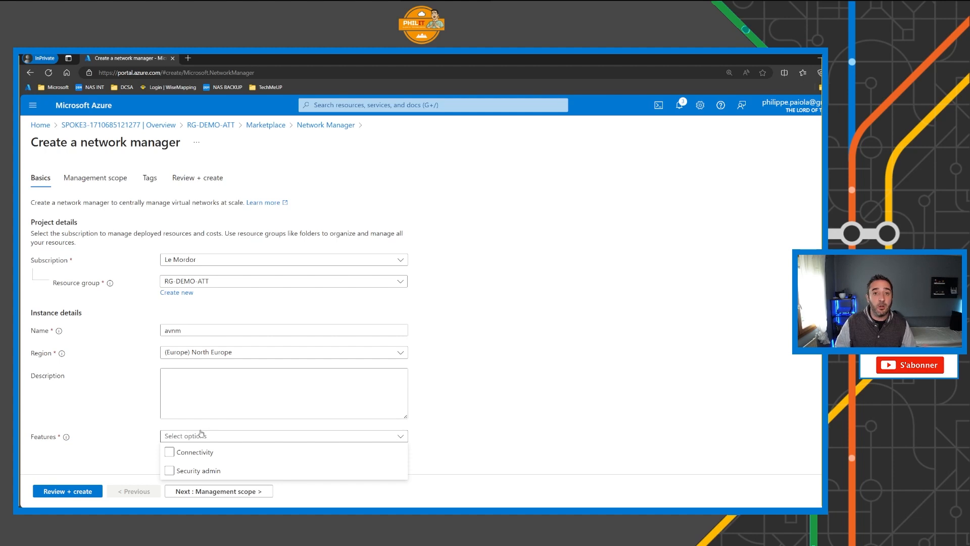
pyautogui.click(185, 459)
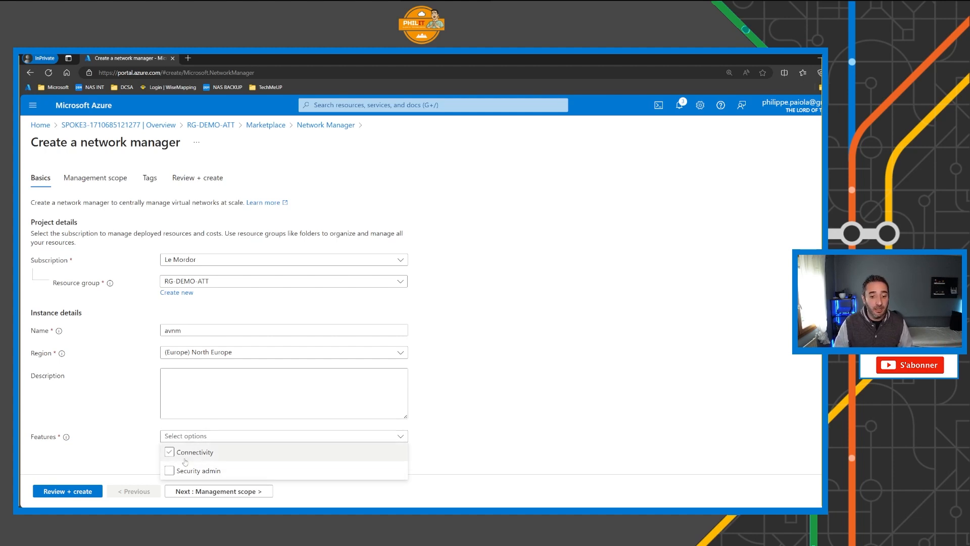
pyautogui.click(186, 471)
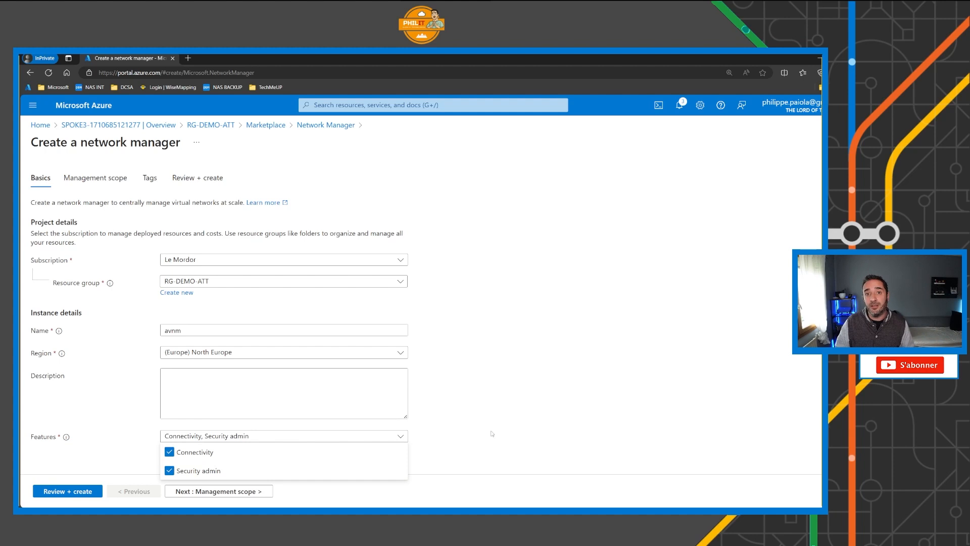
pyautogui.click(509, 415)
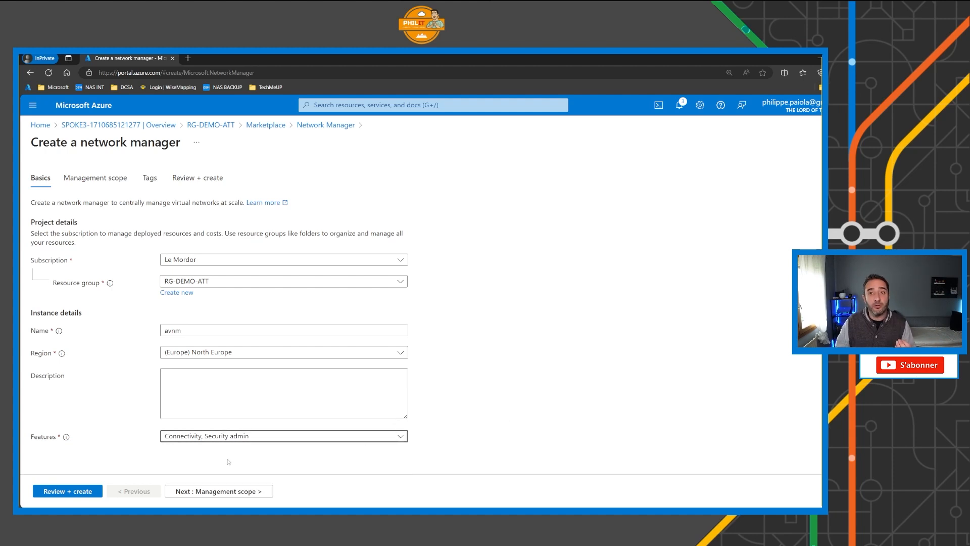
# - Add only the Le Mordor subscription as the management scope and submit the network manager for creation
pyautogui.click(258, 490)
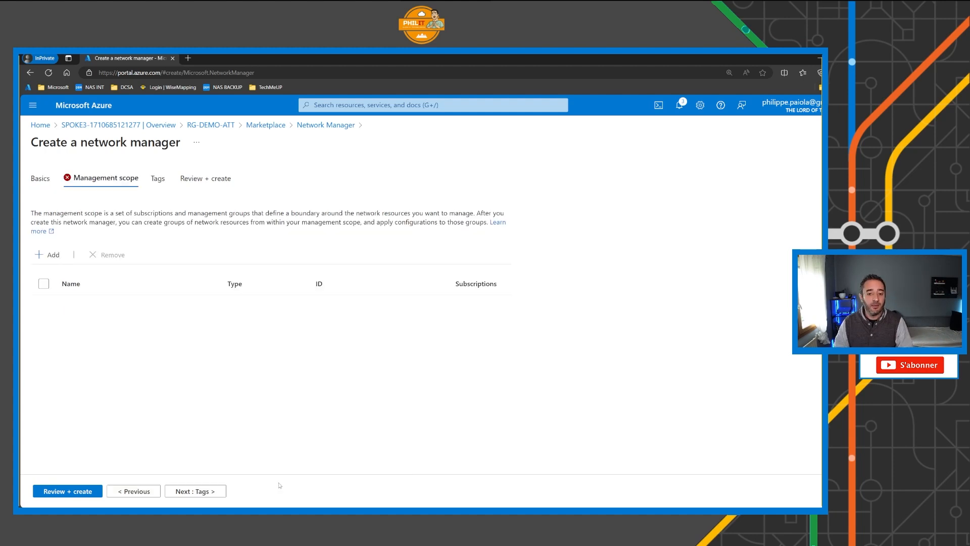
pyautogui.click(51, 257)
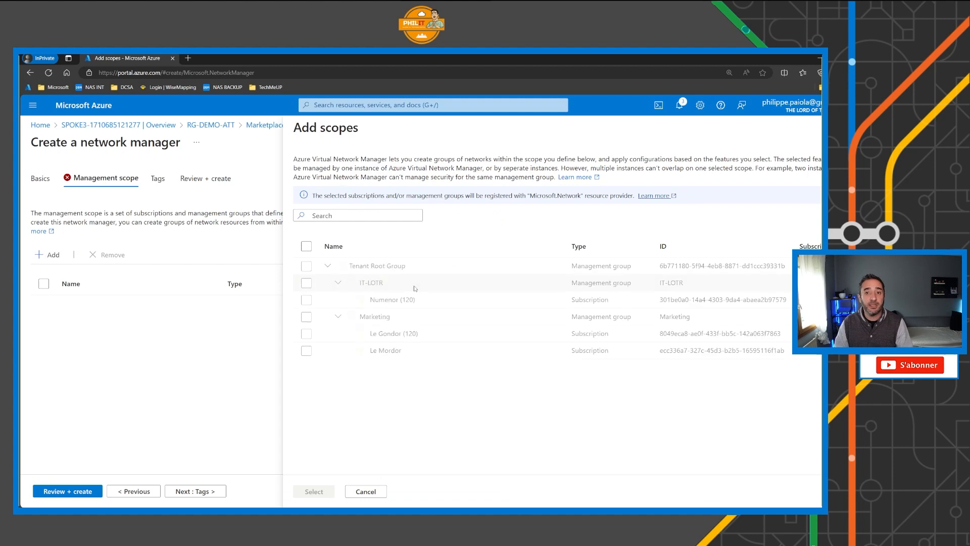
pyautogui.click(306, 351)
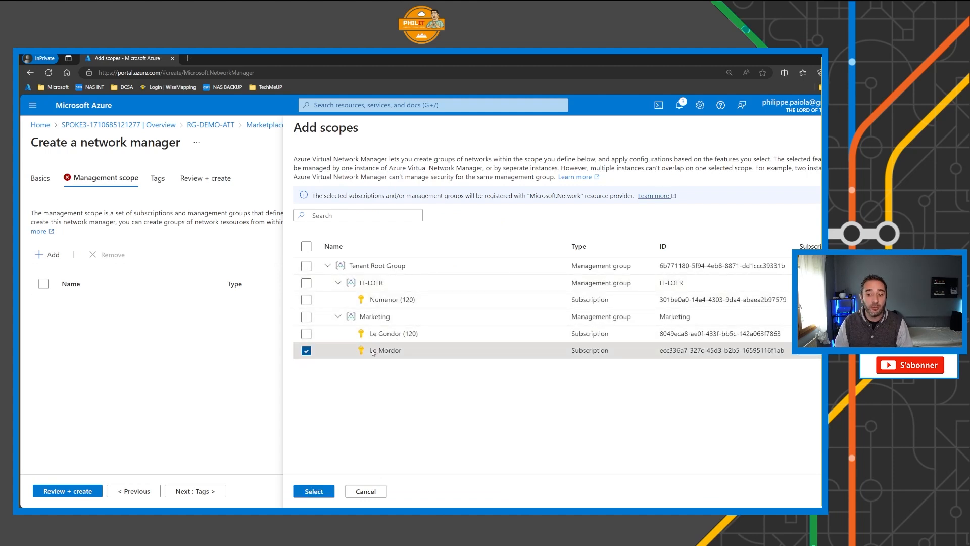
pyautogui.click(307, 317)
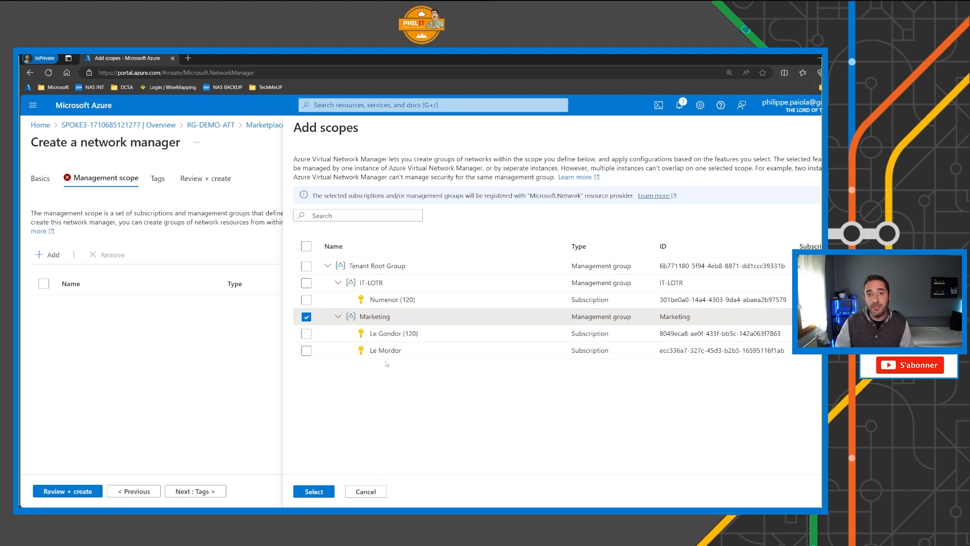
pyautogui.click(306, 351)
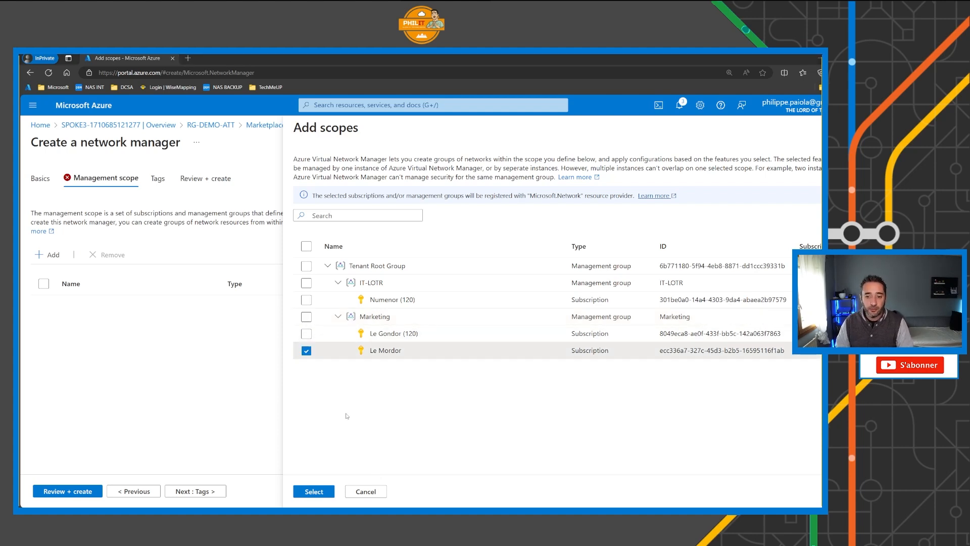
pyautogui.click(312, 492)
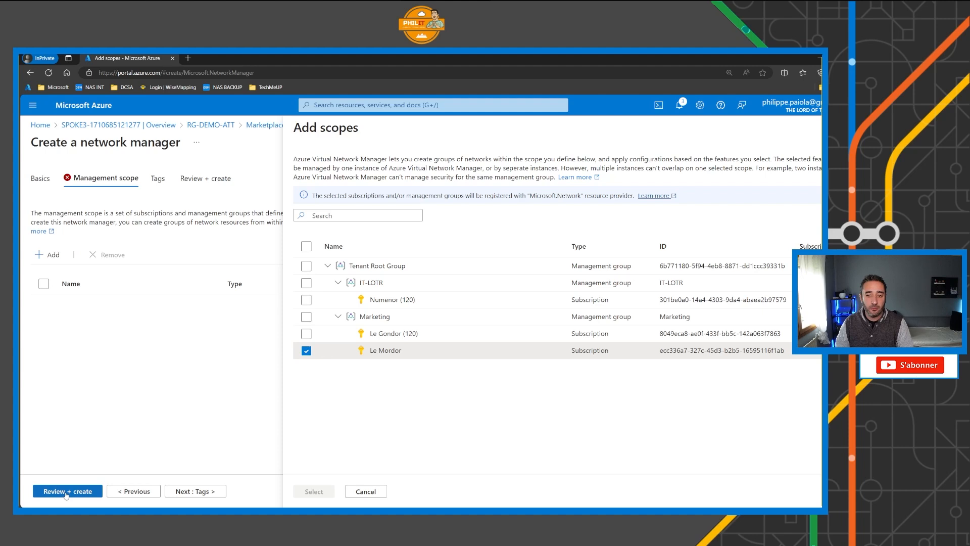
pyautogui.click(66, 492)
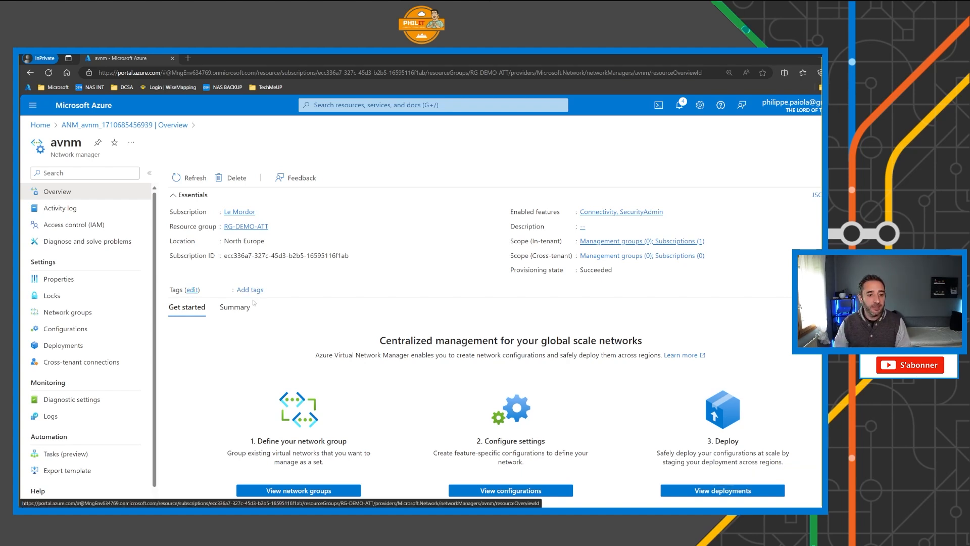
# - Create a network group named networkmesh in the avnm network manager
pyautogui.click(81, 314)
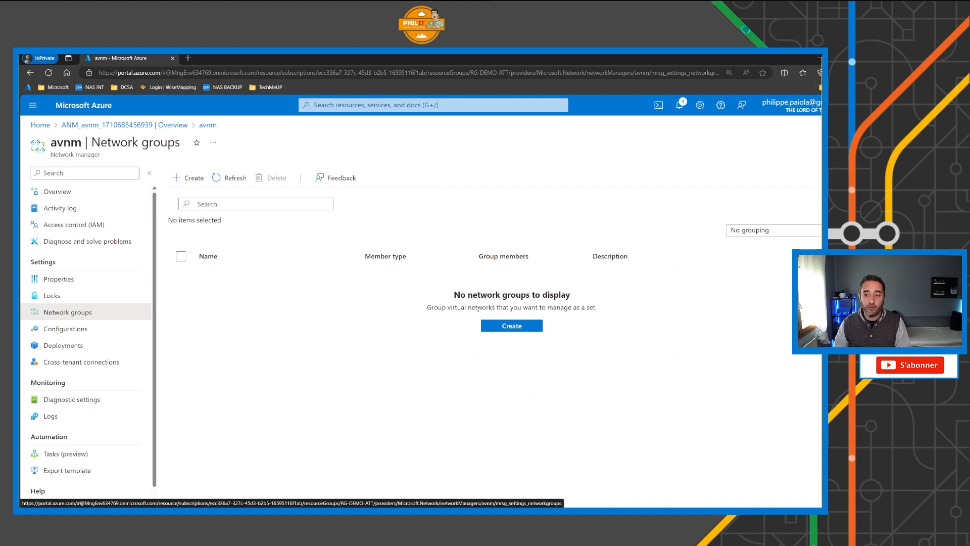
pyautogui.click(495, 327)
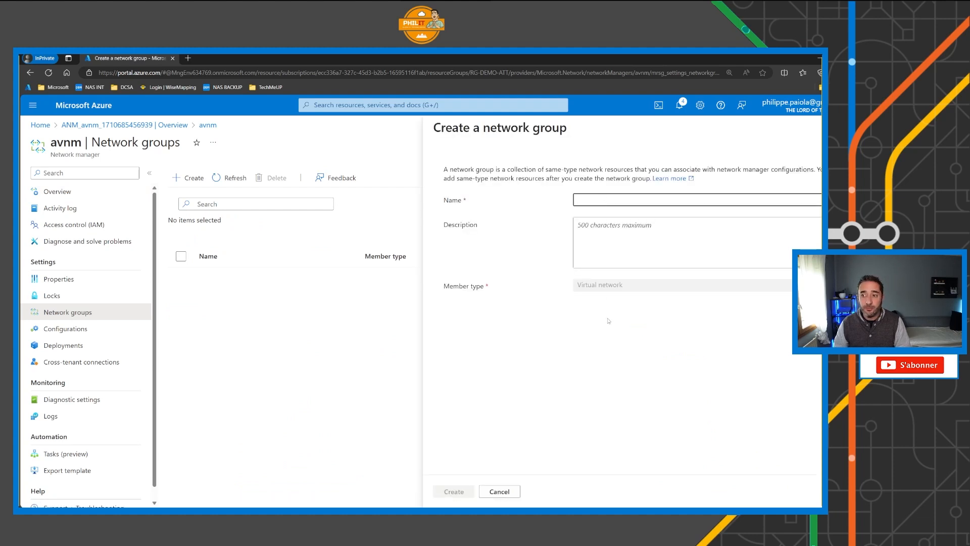
pyautogui.write('networkmesh')
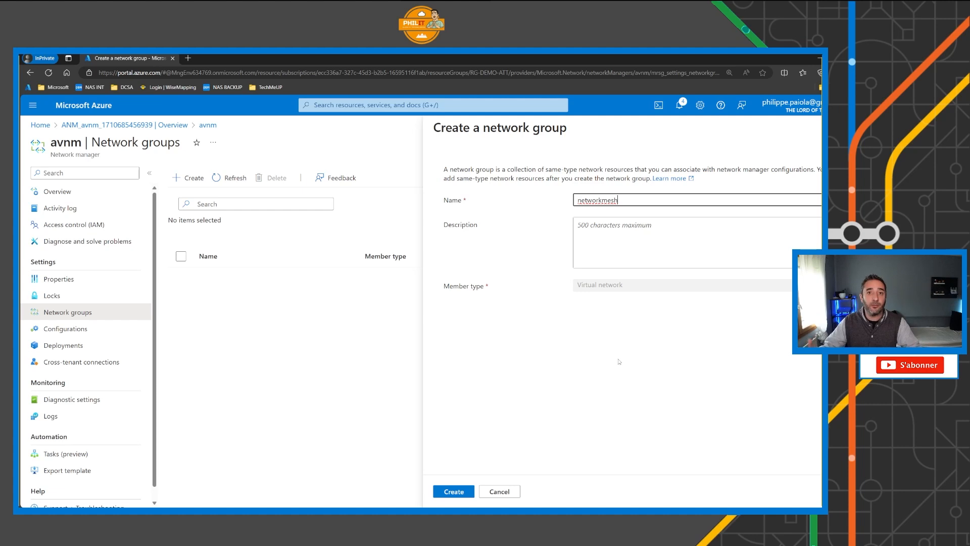
pyautogui.click(454, 491)
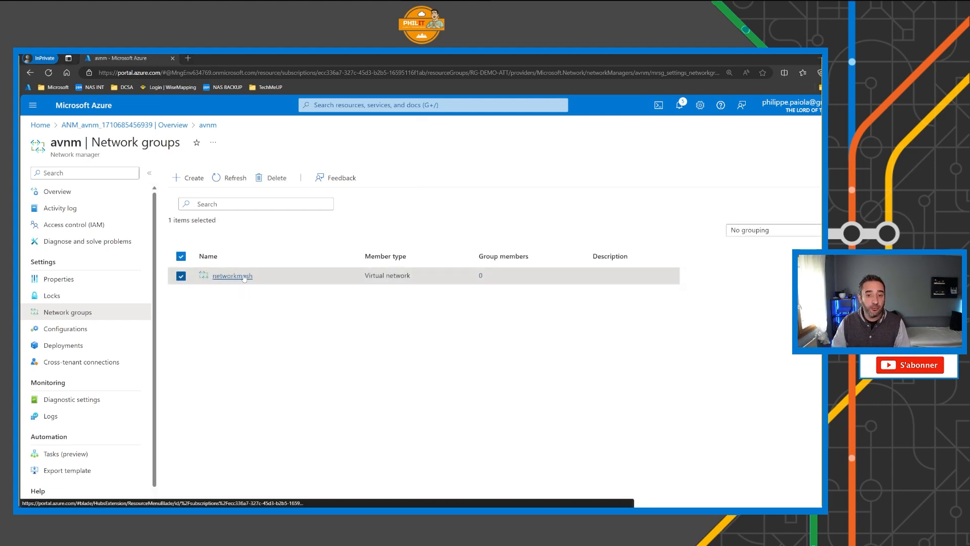
# - Manually add the virtual networks SPOKE1, SPOKE2 and SPOKE3 as members of the networkmesh network group
pyautogui.click(244, 277)
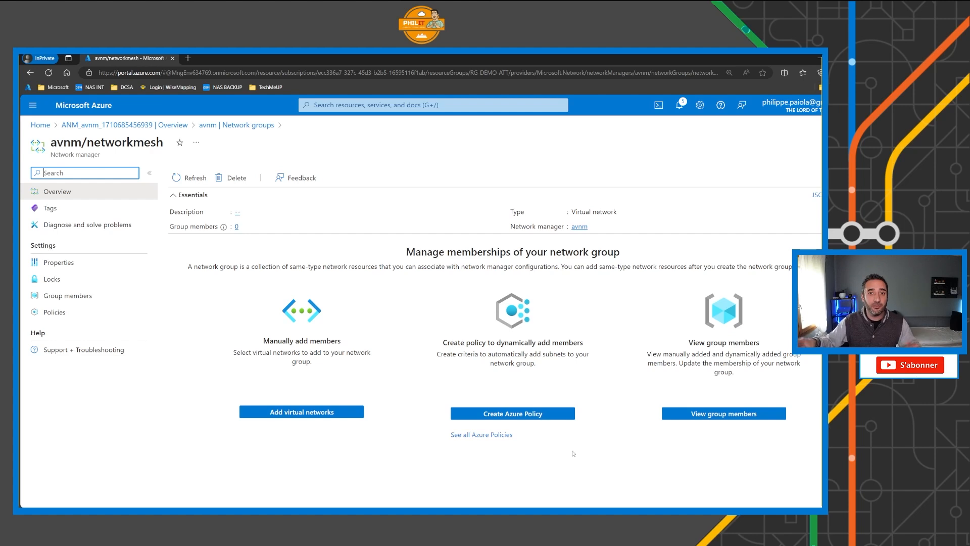
pyautogui.click(320, 413)
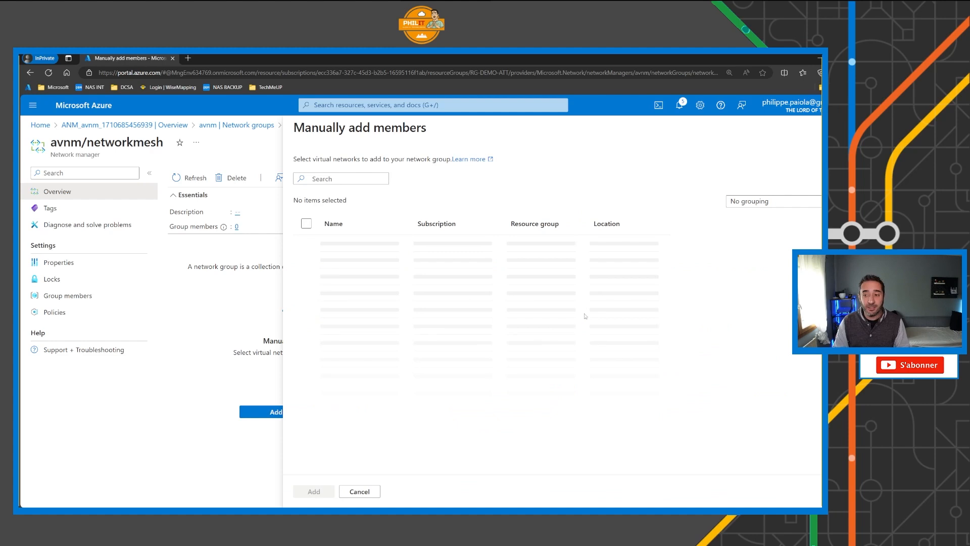
pyautogui.click(306, 247)
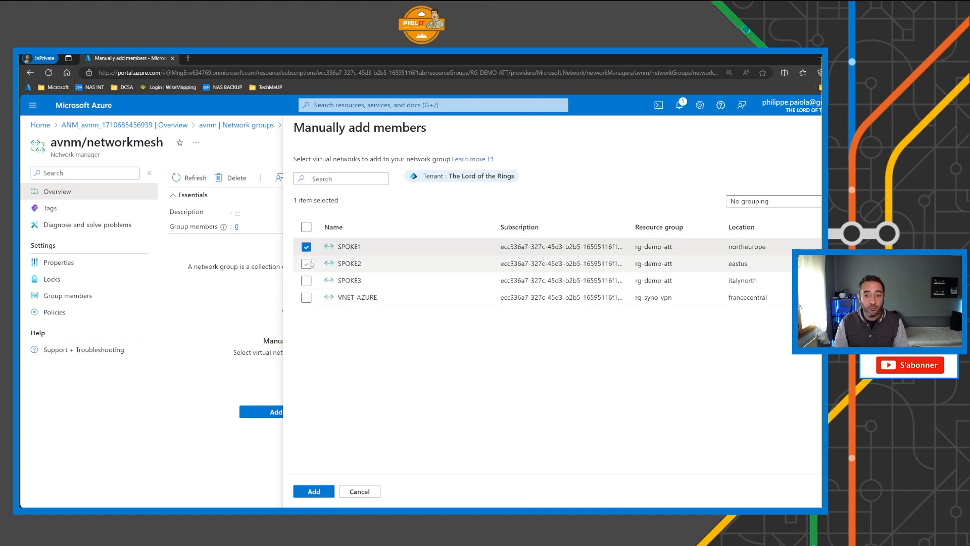
pyautogui.click(306, 264)
pyautogui.click(306, 281)
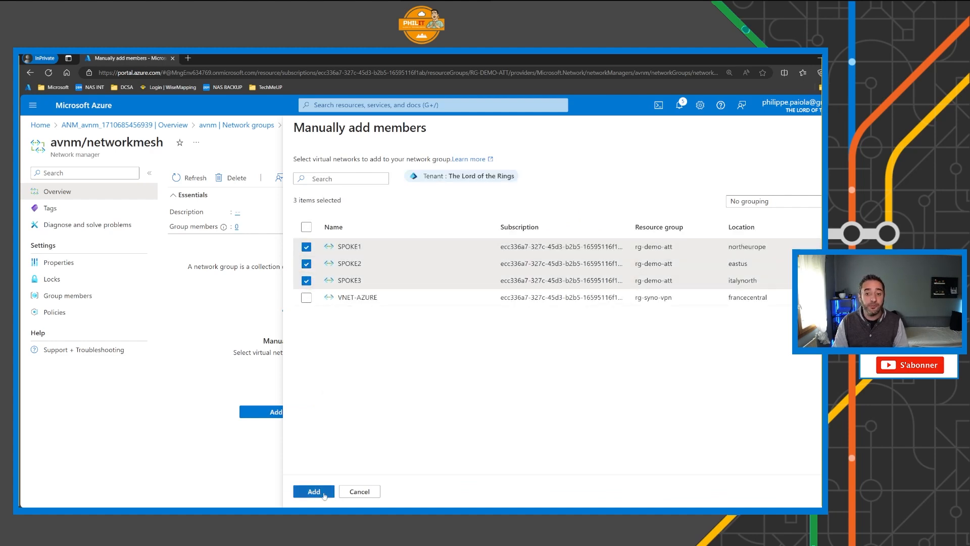
pyautogui.click(314, 492)
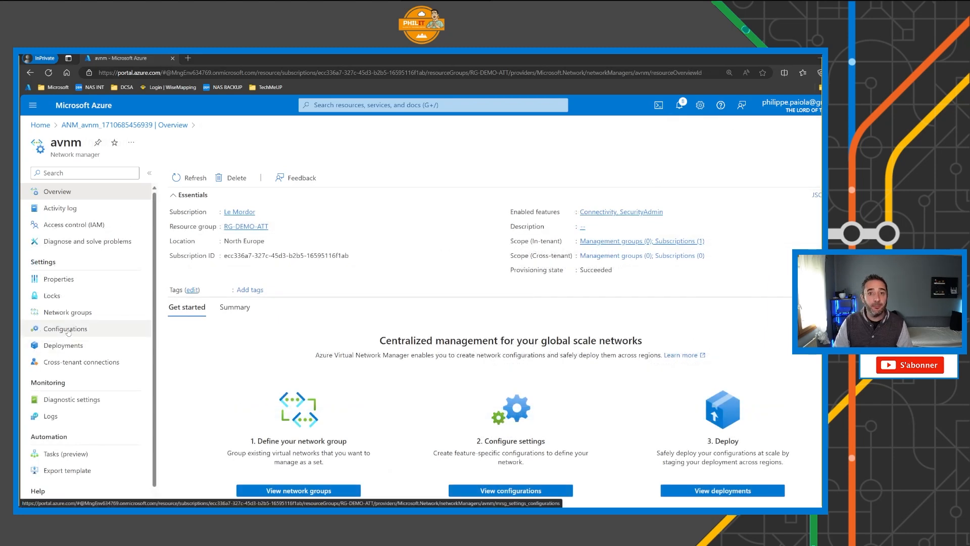
# - Start a connectivity configuration in the avnm network manager, name it confmesh and proceed to its topology settings
pyautogui.click(68, 331)
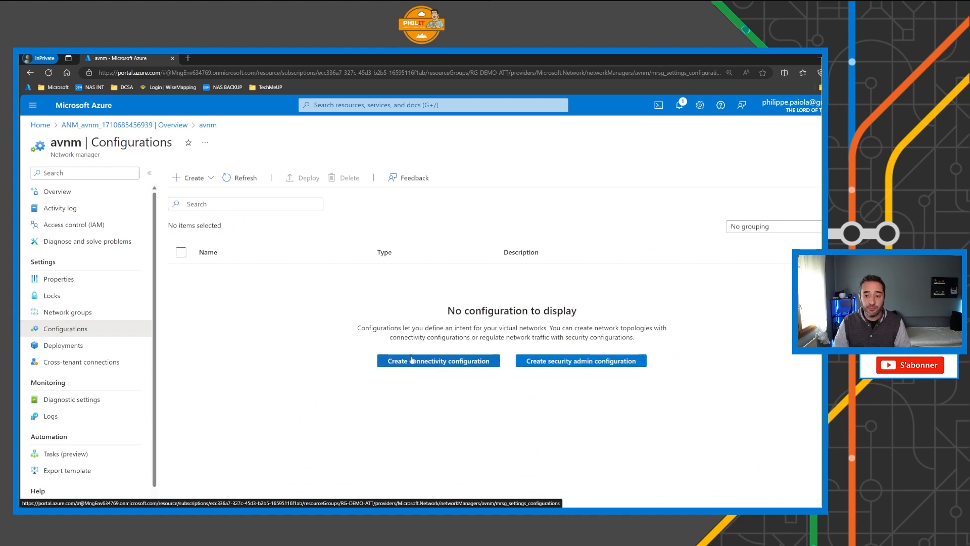
pyautogui.click(433, 362)
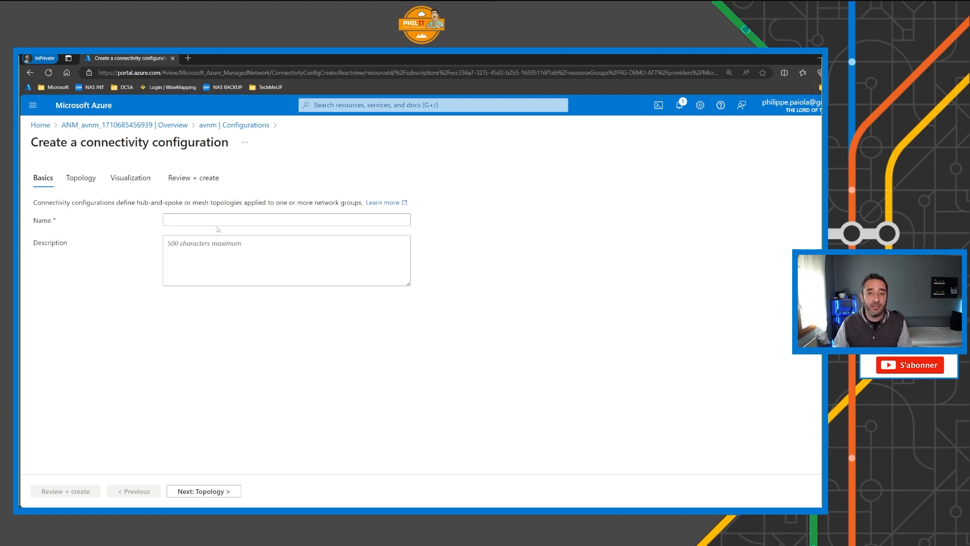
pyautogui.click(215, 219)
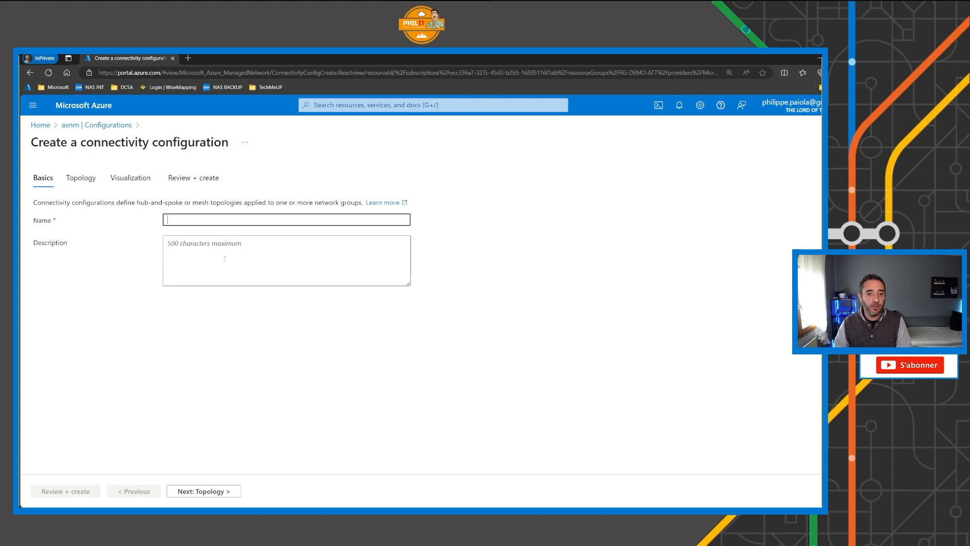
pyautogui.write('confmesh')
pyautogui.click(221, 494)
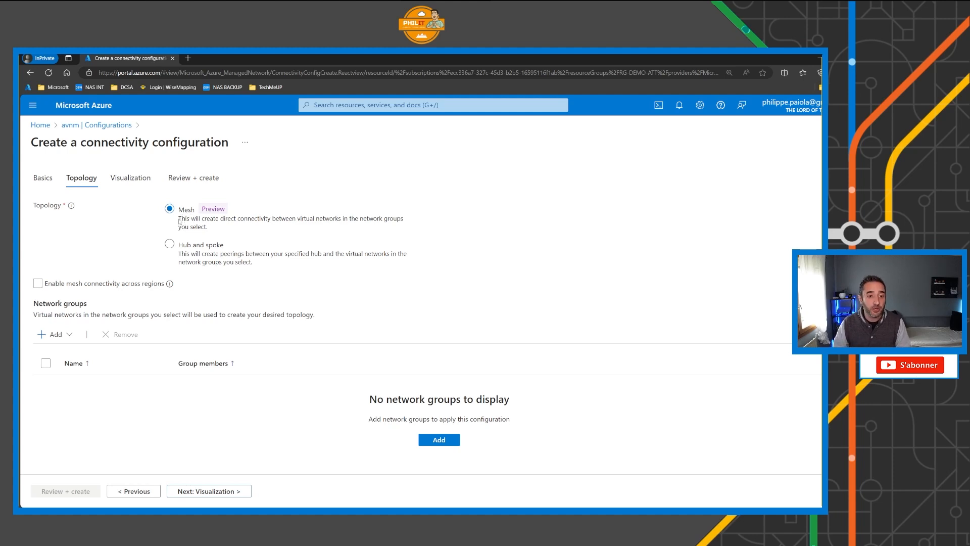
# - Enable mesh connectivity across regions for the Mesh topology and add the networkmesh network group to it
pyautogui.click(38, 283)
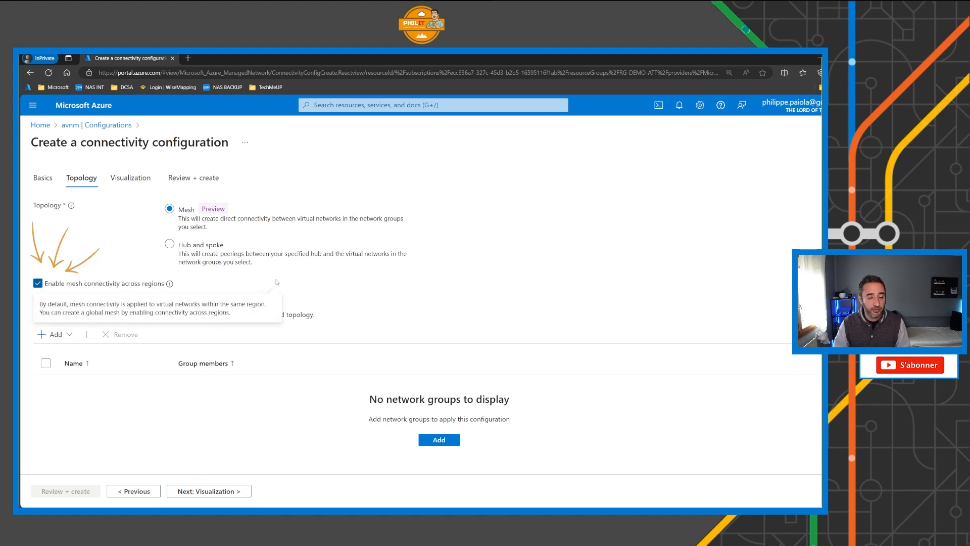
pyautogui.click(55, 334)
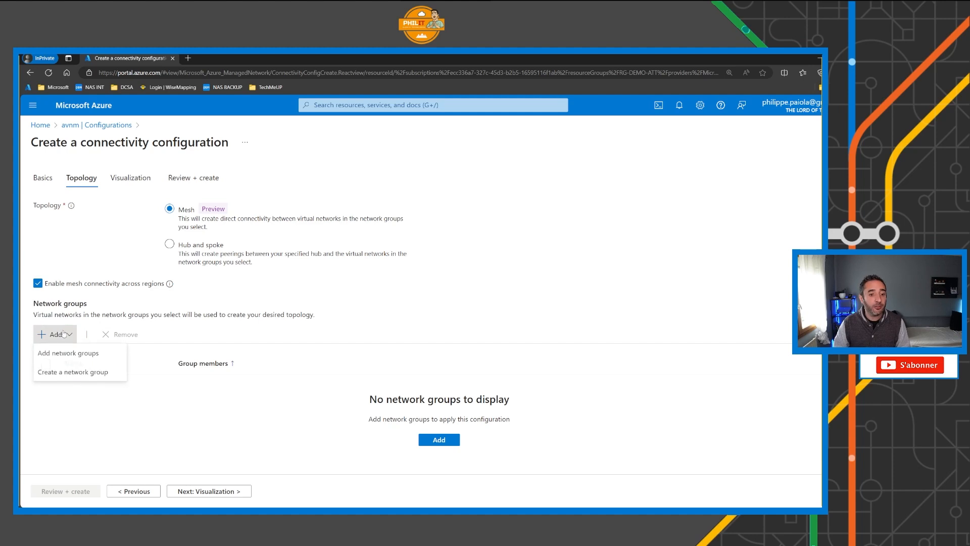
pyautogui.click(74, 354)
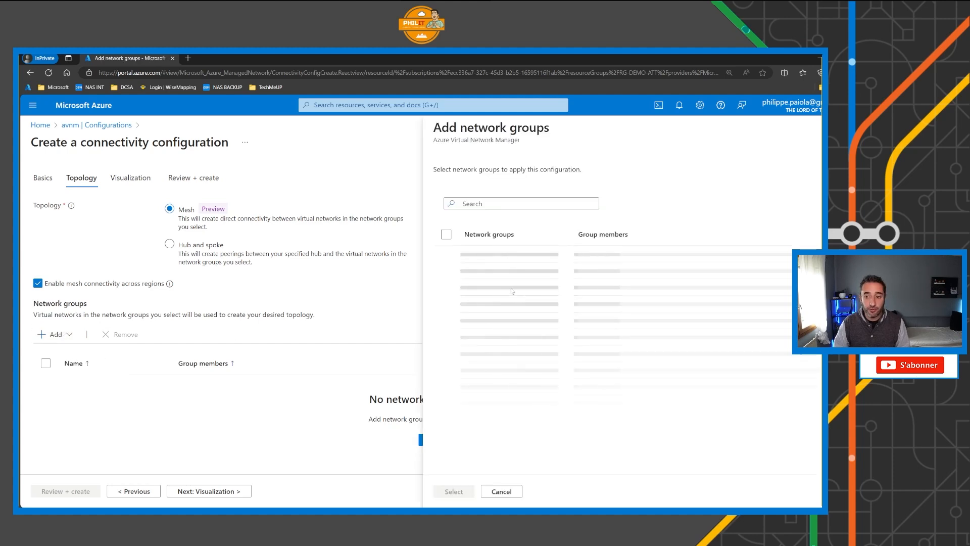
pyautogui.click(446, 254)
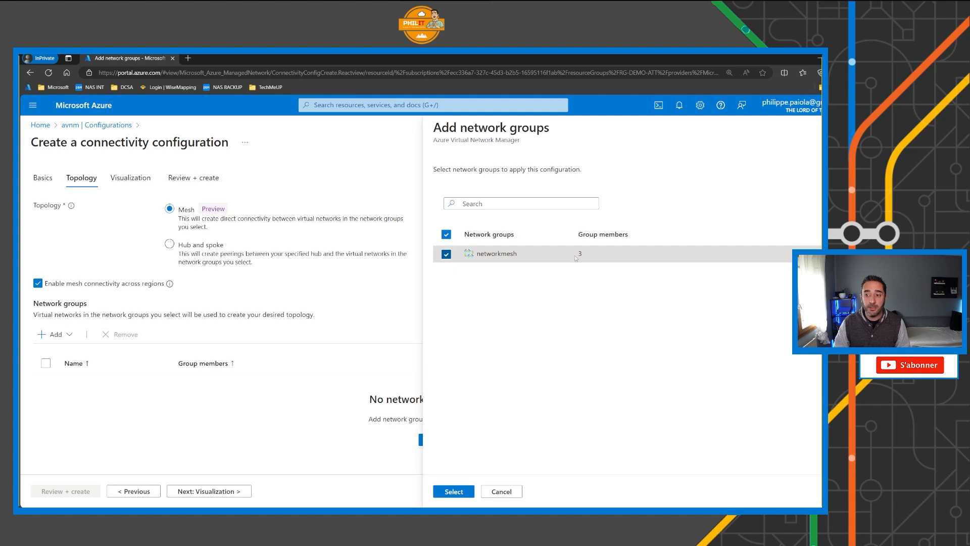
pyautogui.click(459, 493)
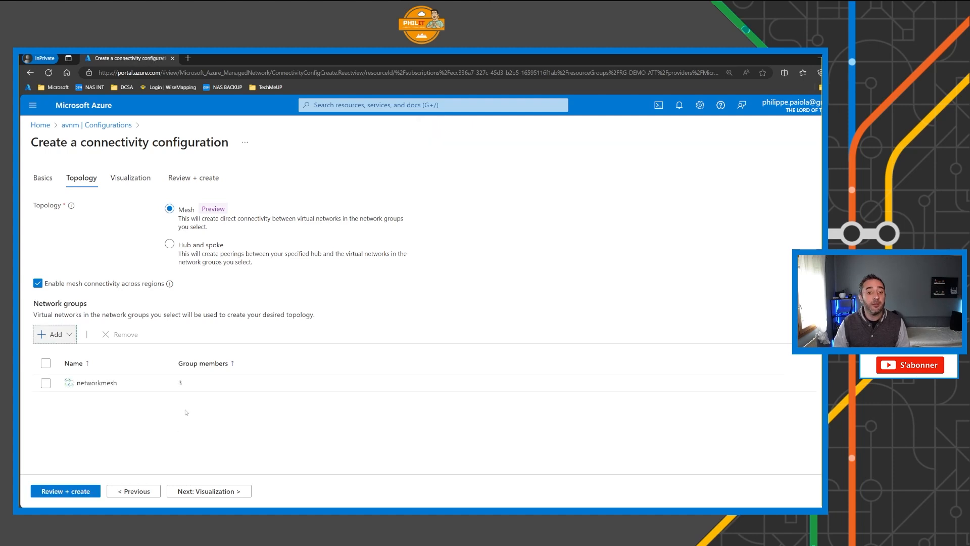
# - Preview the networkmesh members in the topology visualization, and create the confmesh configuration without starting its deployment
pyautogui.click(200, 493)
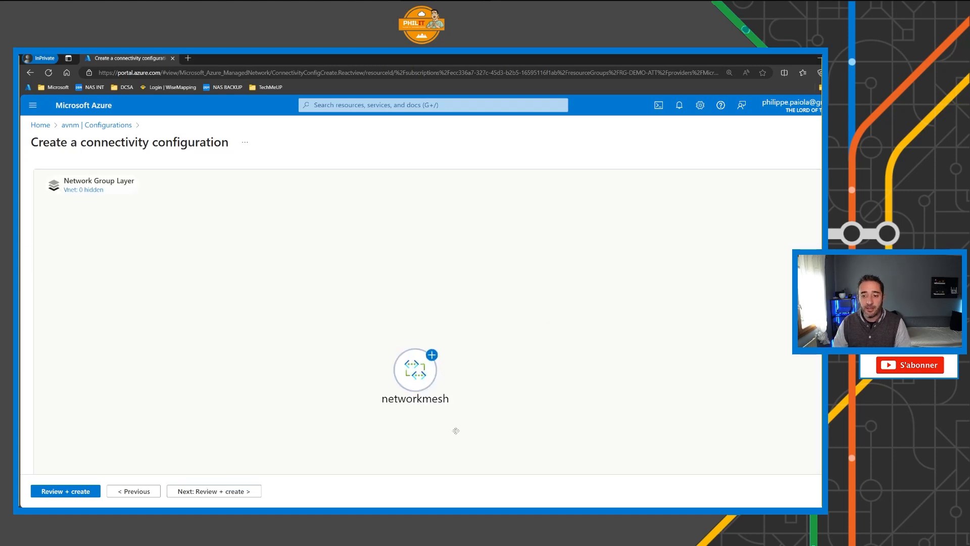
pyautogui.click(428, 341)
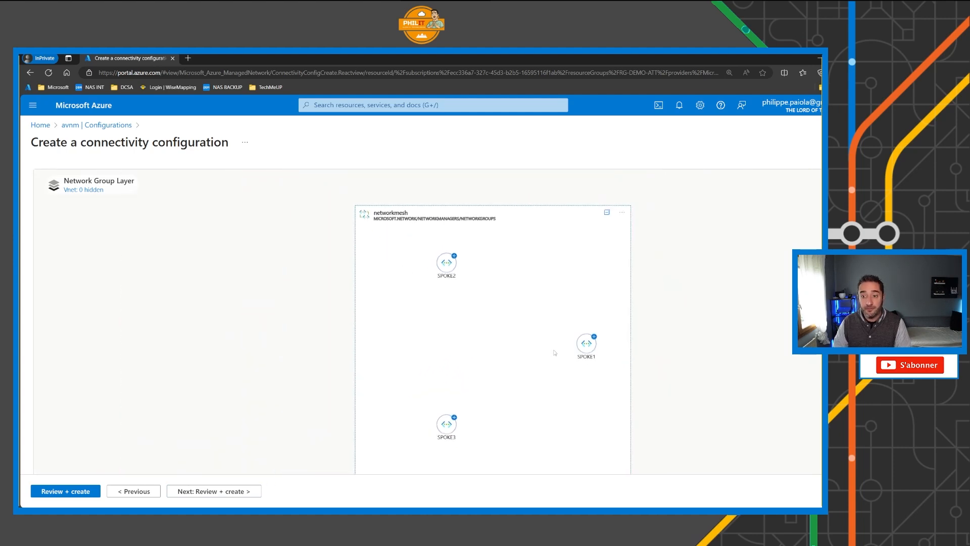
pyautogui.moveTo(710, 374); pyautogui.dragTo(661, 350)
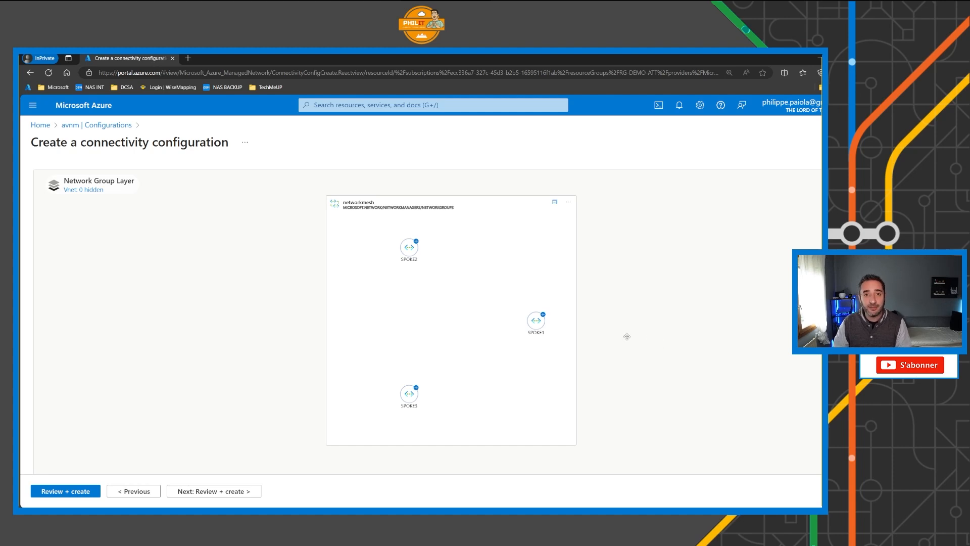
pyautogui.click(133, 491)
pyautogui.click(64, 492)
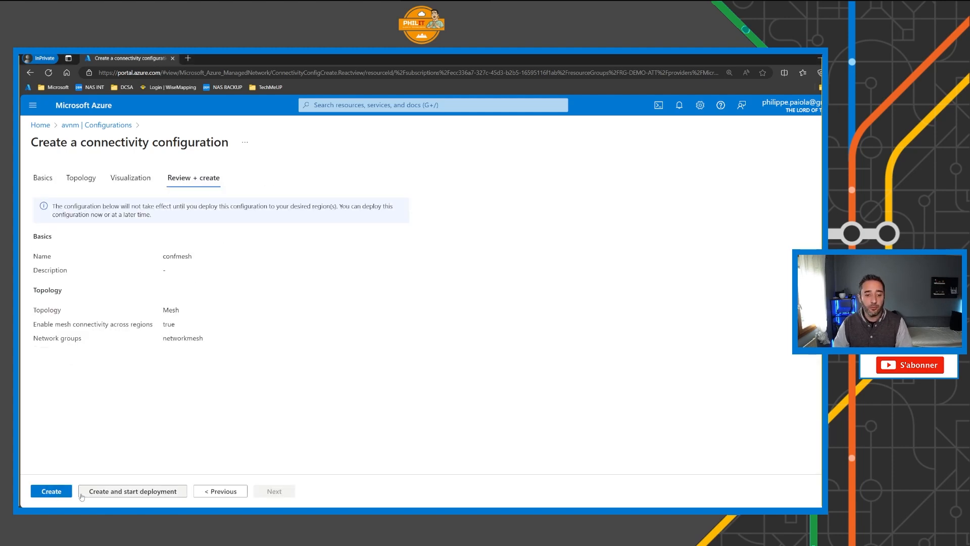
pyautogui.click(54, 492)
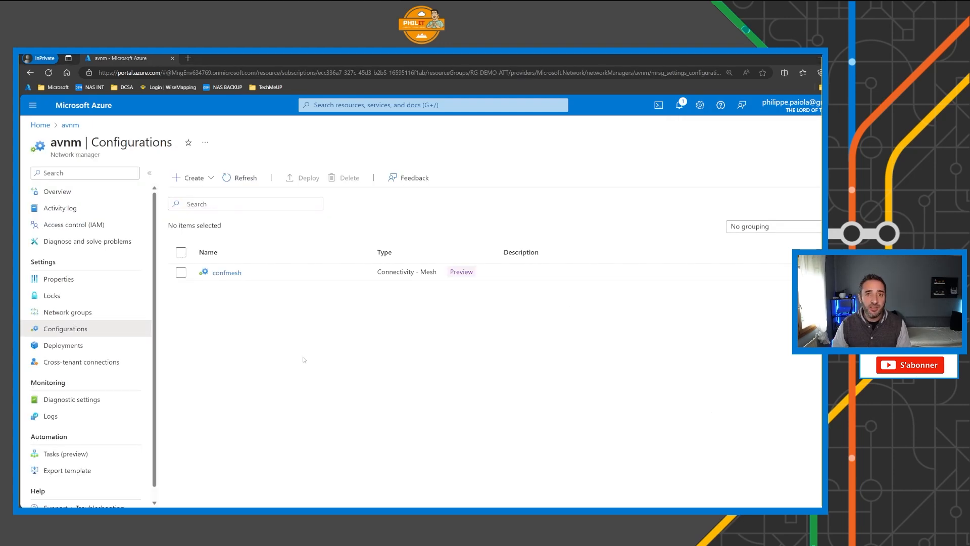
# - Start a security admin configuration named rulesmeshglobal and proceed to its rule collections
pyautogui.click(207, 180)
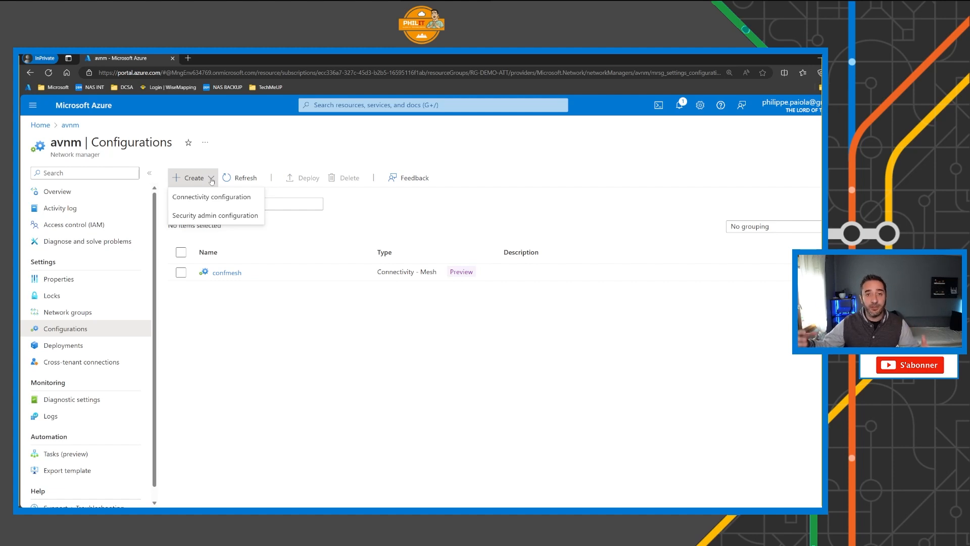
pyautogui.click(210, 216)
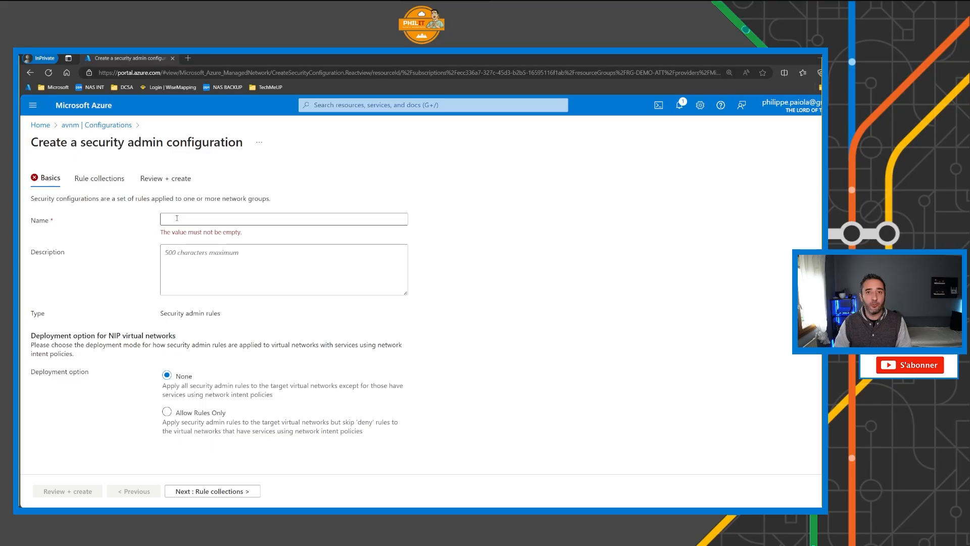
pyautogui.write('rulesmeshglobal')
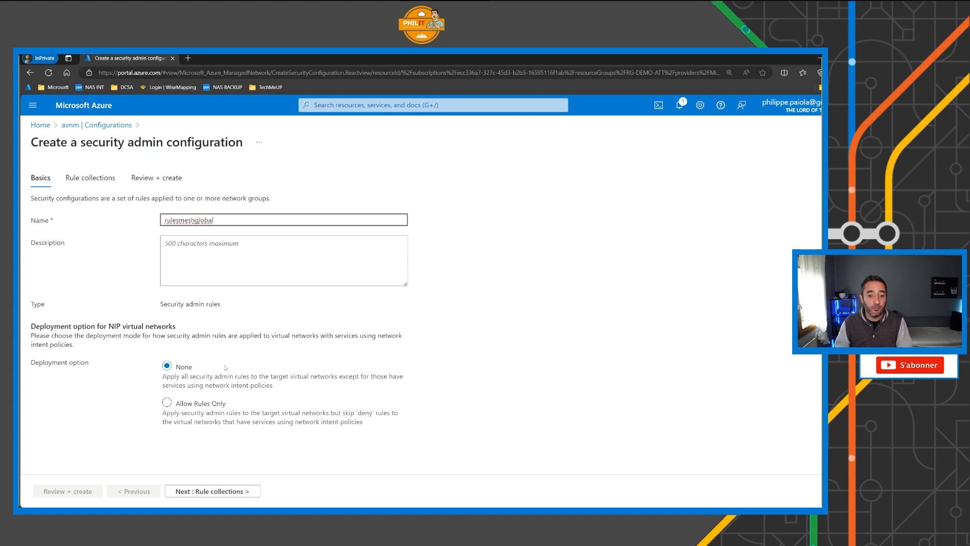
pyautogui.click(210, 492)
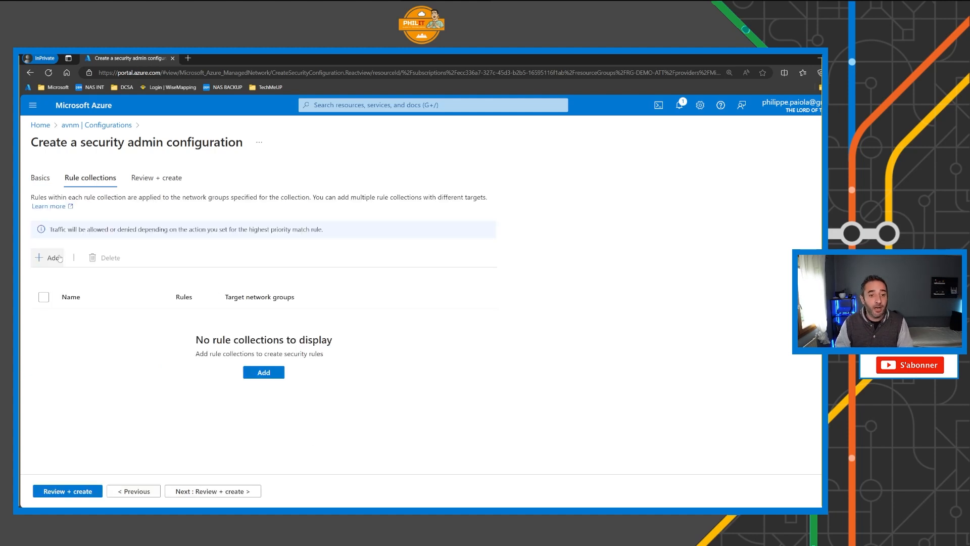
# - Start a rule collection named http in the security admin configuration and open its choice of target network groups
pyautogui.click(253, 374)
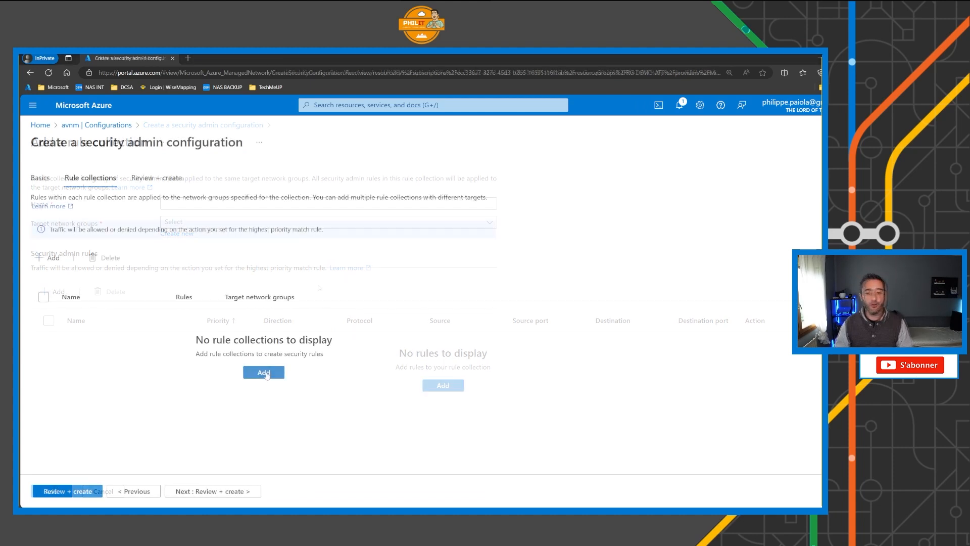
pyautogui.click(260, 374)
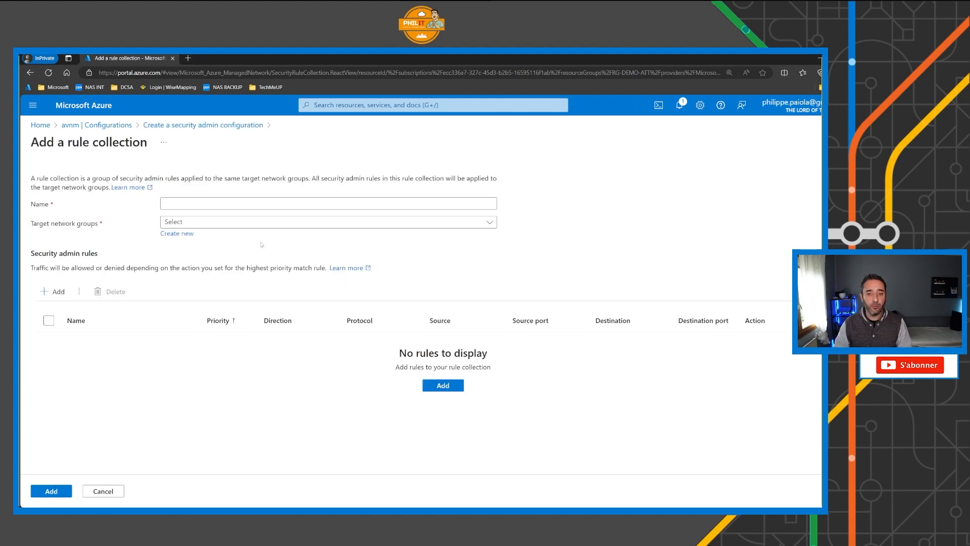
pyautogui.click(199, 204)
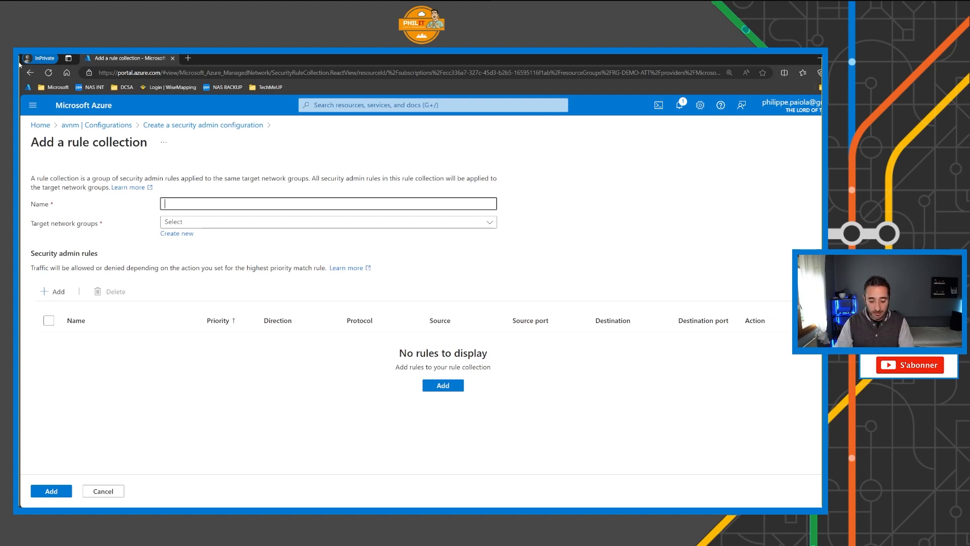
pyautogui.write('http')
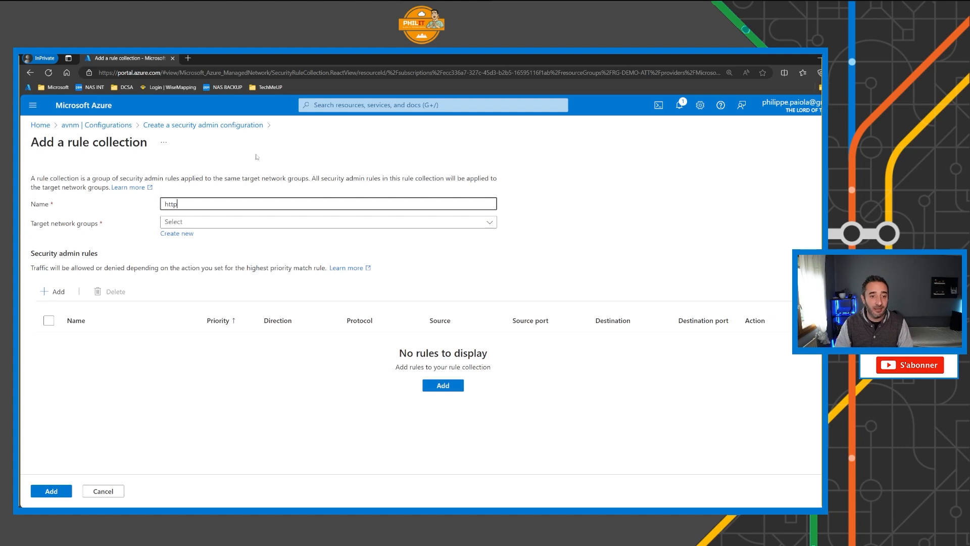
pyautogui.click(218, 224)
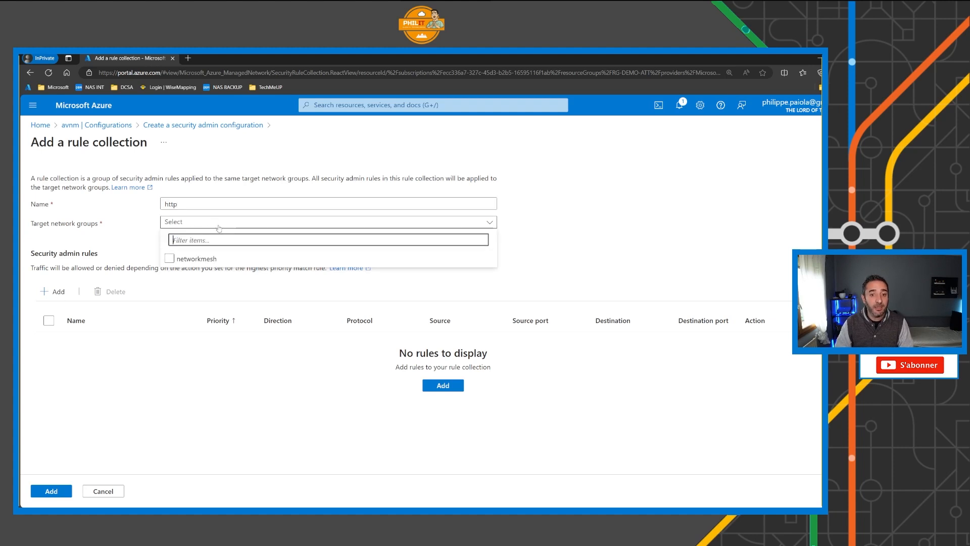
pyautogui.click(170, 260)
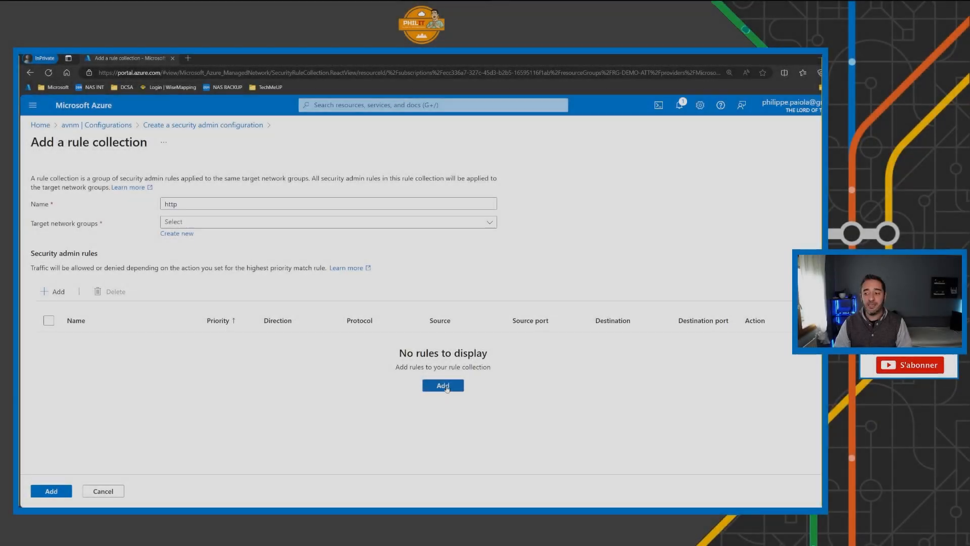
# - Open a new security admin rule and examine the available action, direction and protocol options
pyautogui.click(443, 385)
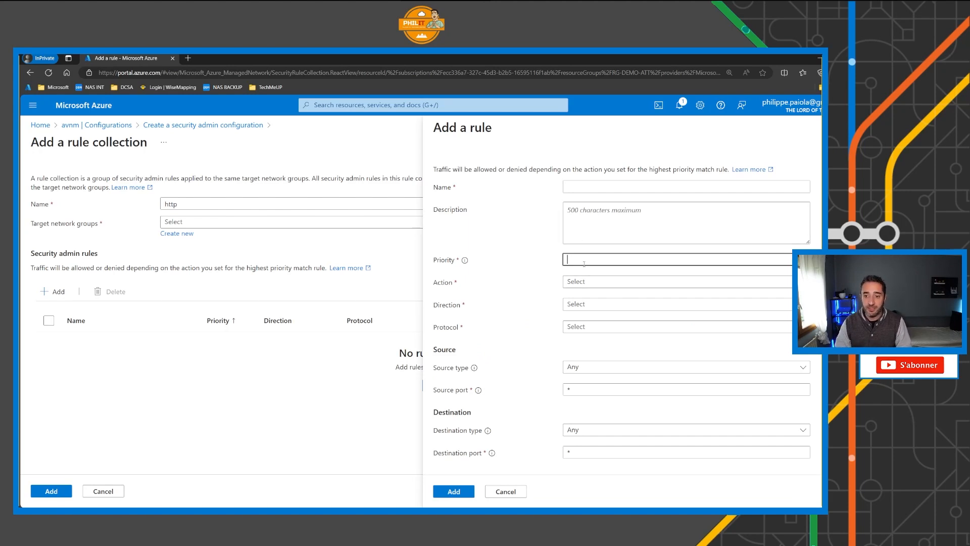
pyautogui.click(586, 282)
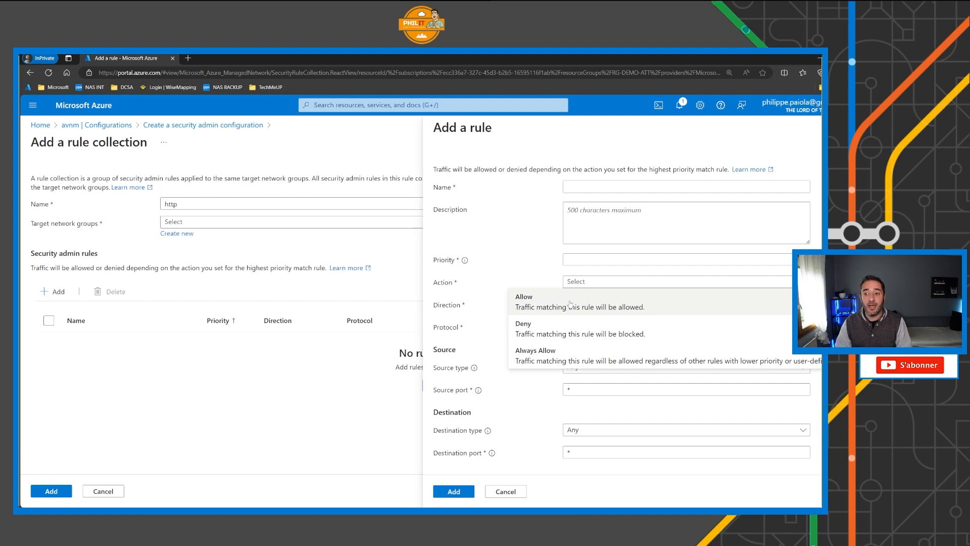
pyautogui.click(474, 329)
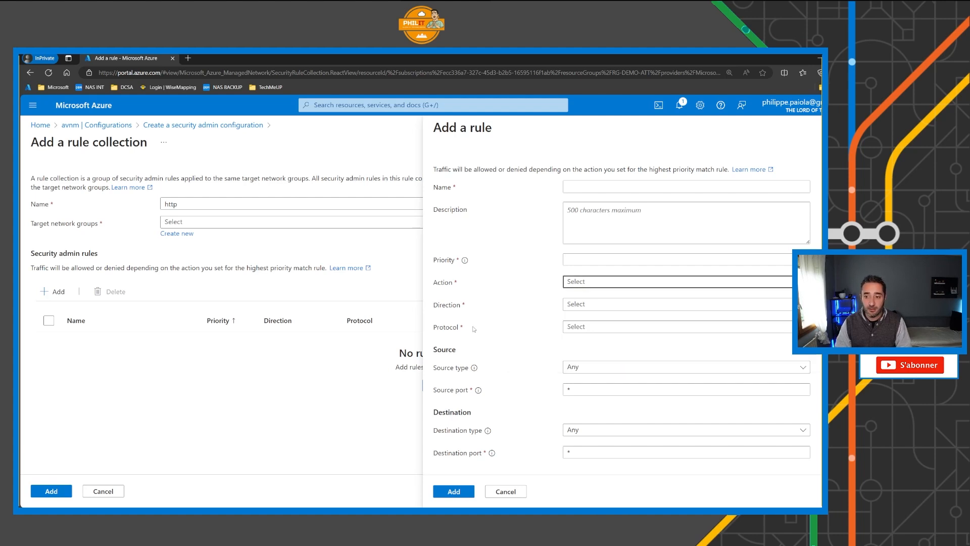
pyautogui.click(582, 304)
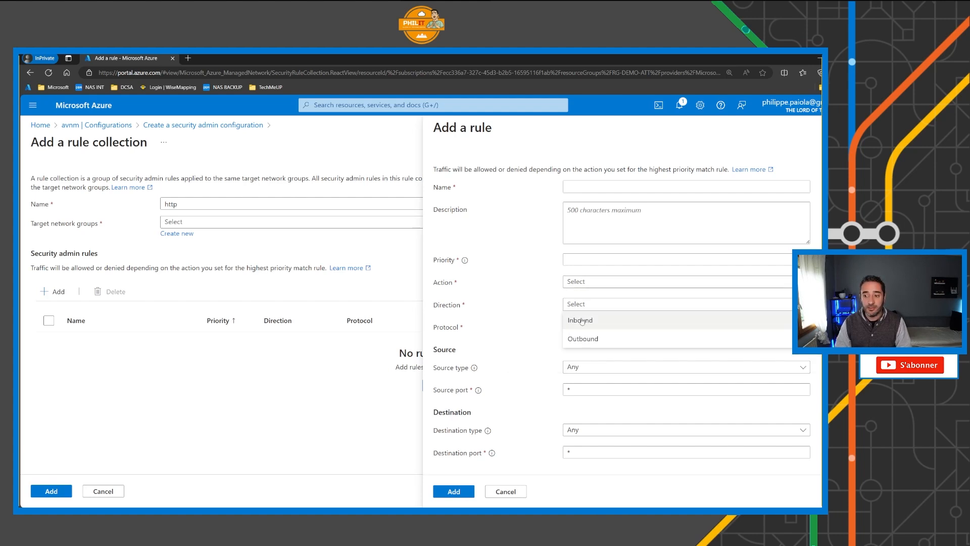
pyautogui.click(569, 328)
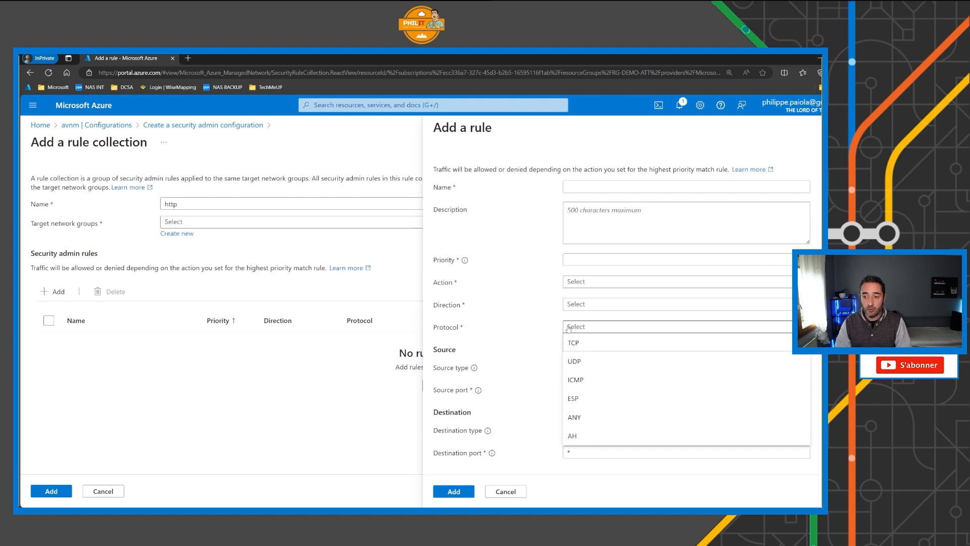
pyautogui.press('Escape')
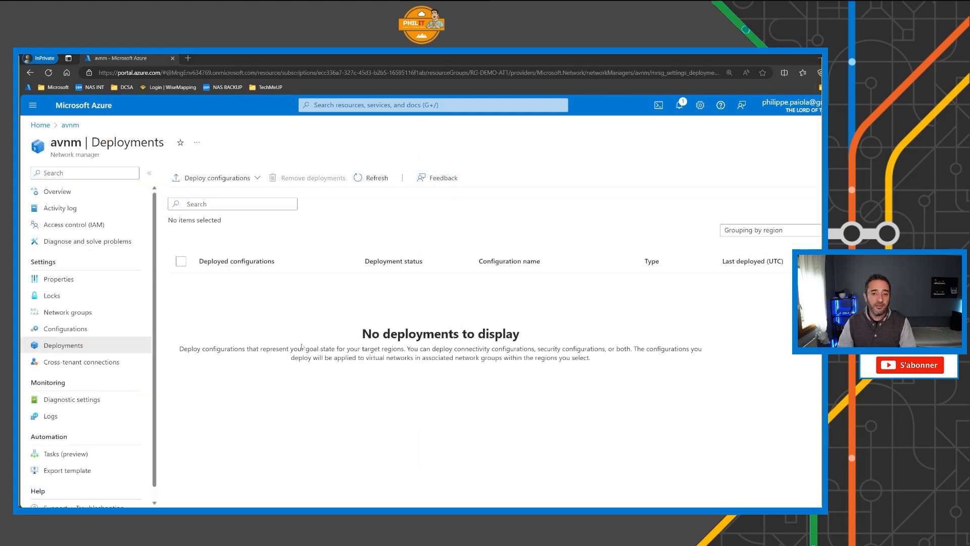
# - Start deploying a connectivity configuration from the network manager and choose confmesh as its goal state
pyautogui.click(228, 180)
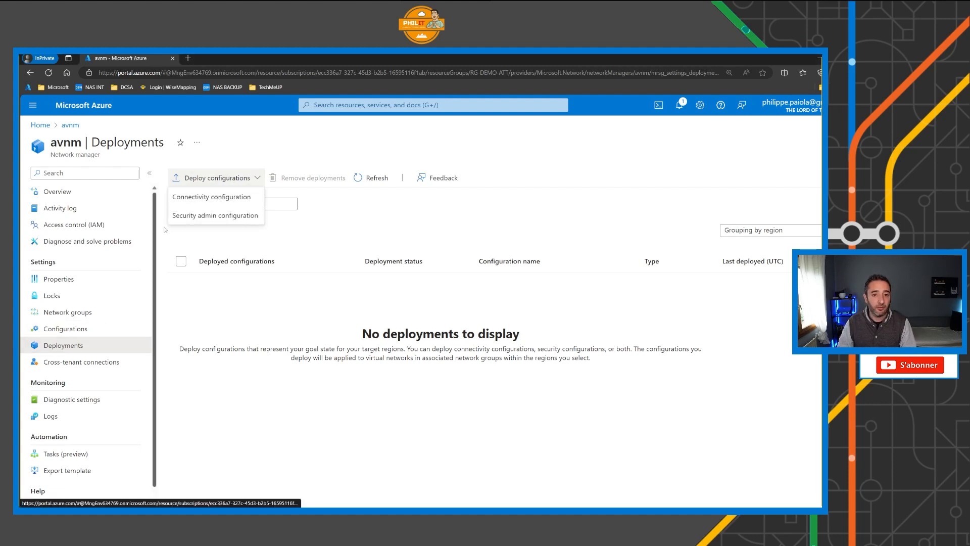
pyautogui.click(212, 201)
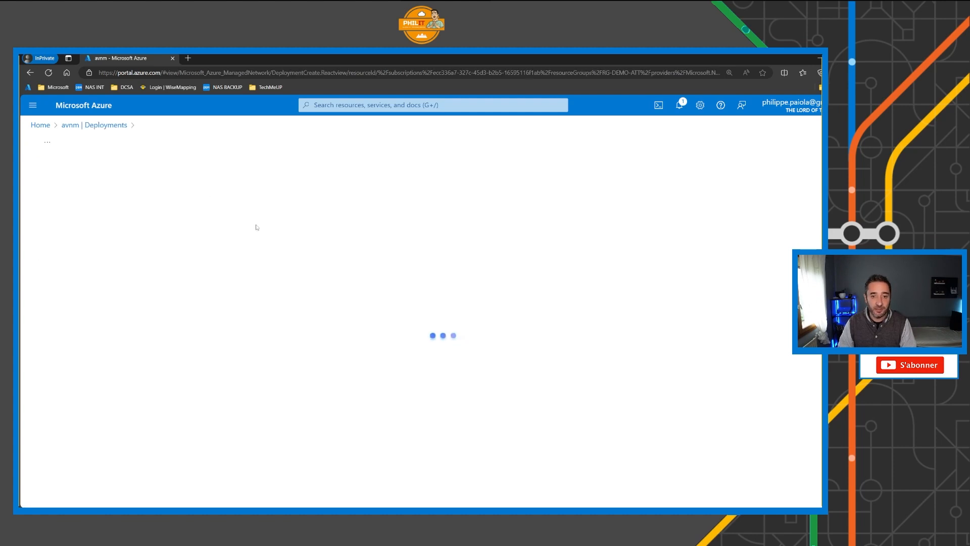
pyautogui.click(214, 296)
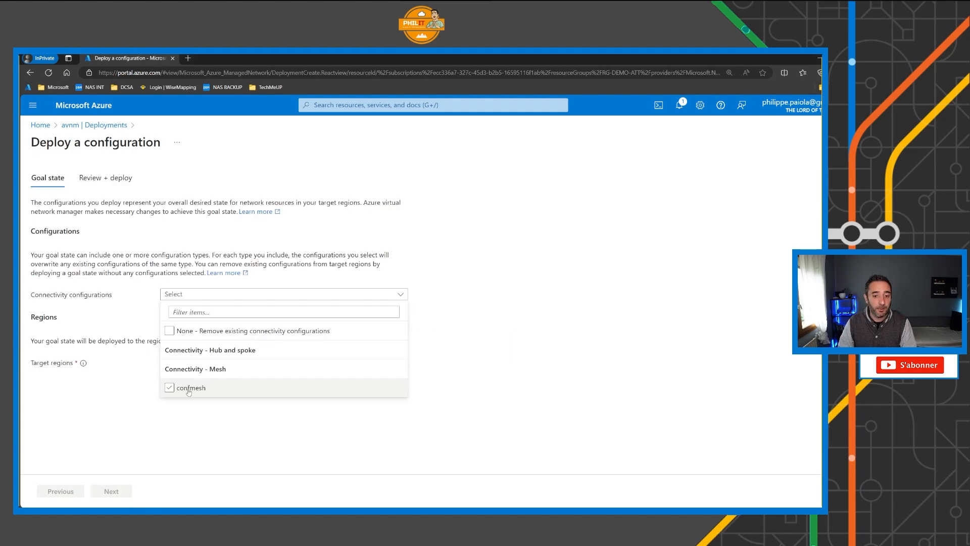
pyautogui.click(189, 390)
pyautogui.click(214, 435)
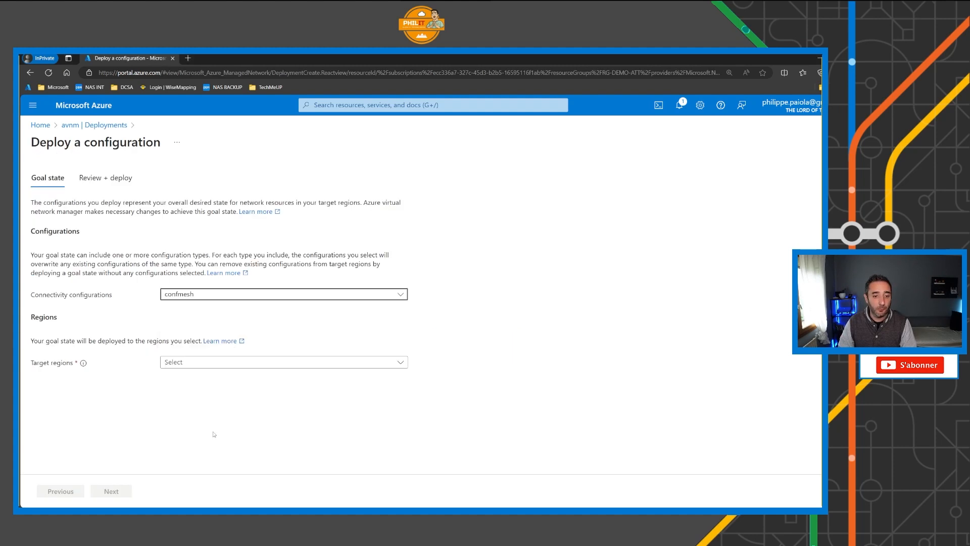
# - Set the deployment's target regions to East US, Italy North and North Europe
pyautogui.click(207, 363)
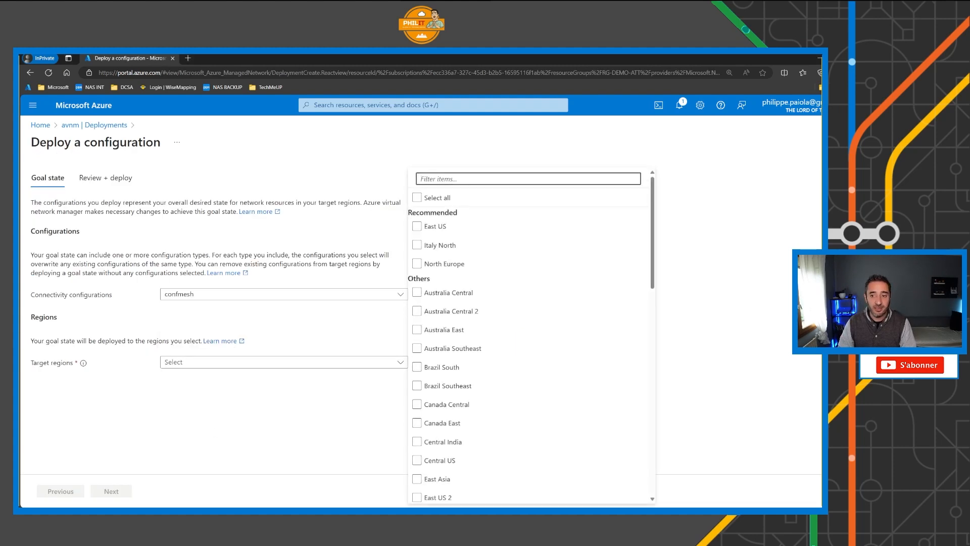
pyautogui.click(453, 245)
pyautogui.click(445, 264)
pyautogui.click(436, 227)
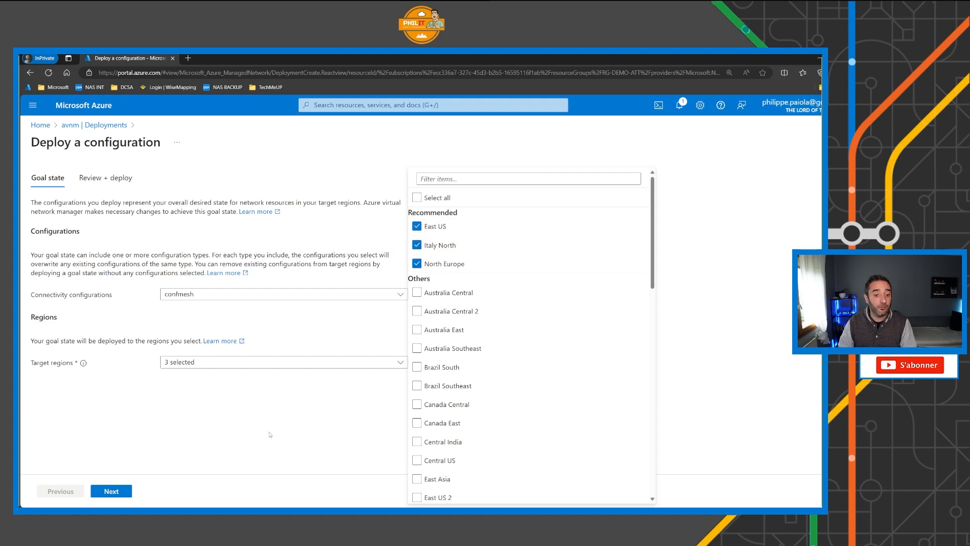
pyautogui.click(216, 436)
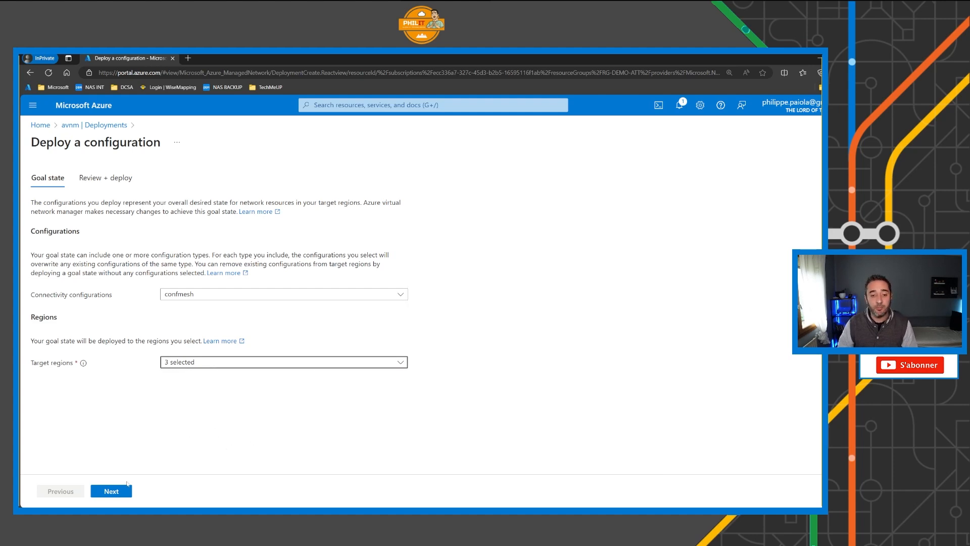
# - Review the goal state for each target region, deploy confmesh, and view the deployed configuration for eastus
pyautogui.click(111, 493)
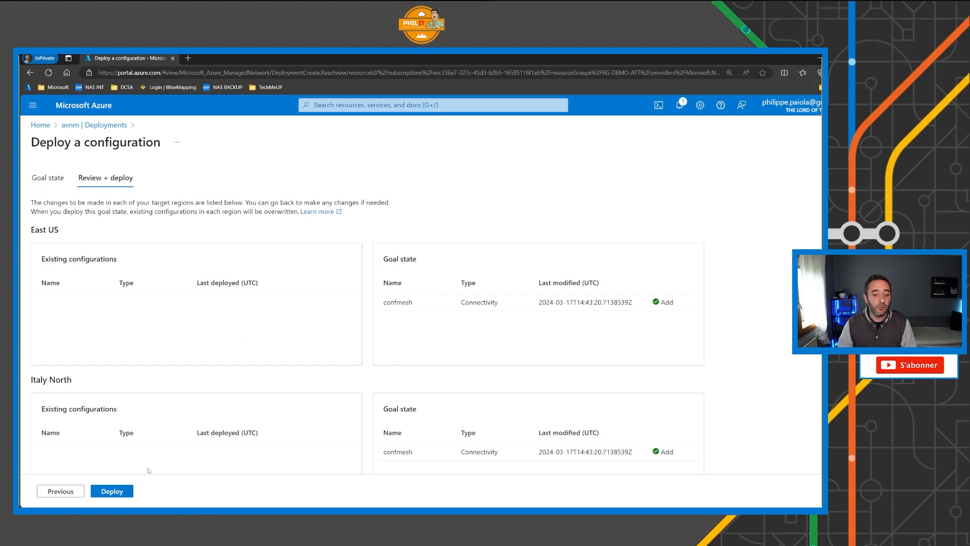
pyautogui.scroll(-3, 125, 456)
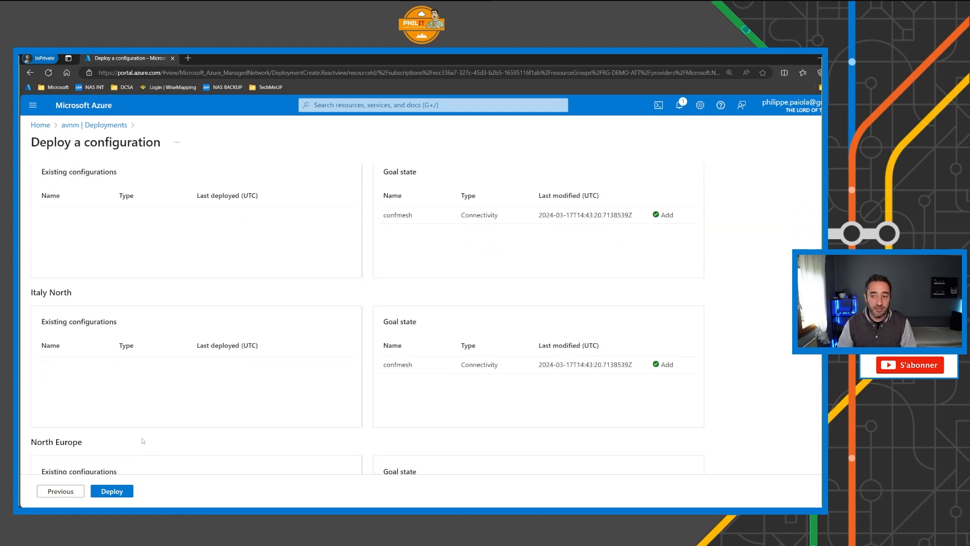
pyautogui.scroll(2, 160, 441)
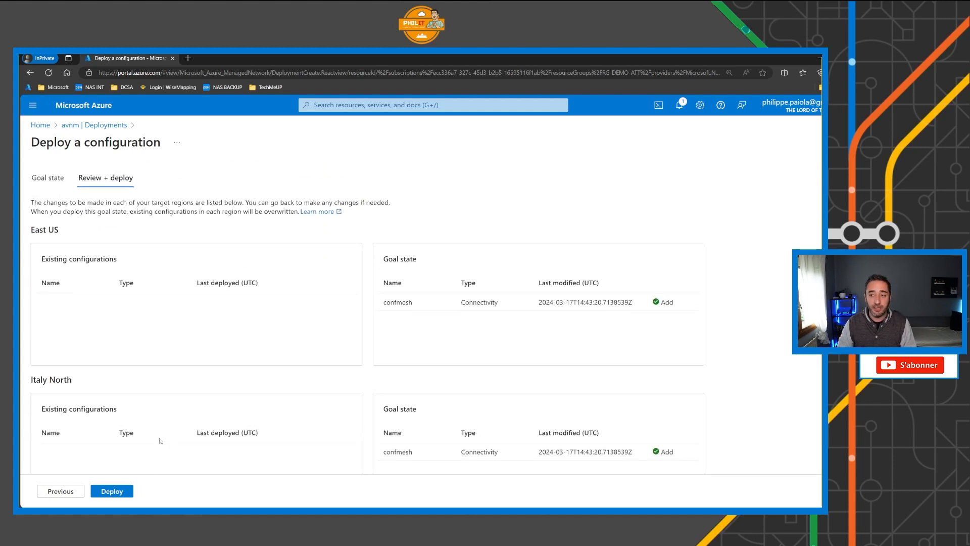
pyautogui.scroll(-3, 160, 440)
pyautogui.scroll(3, 160, 441)
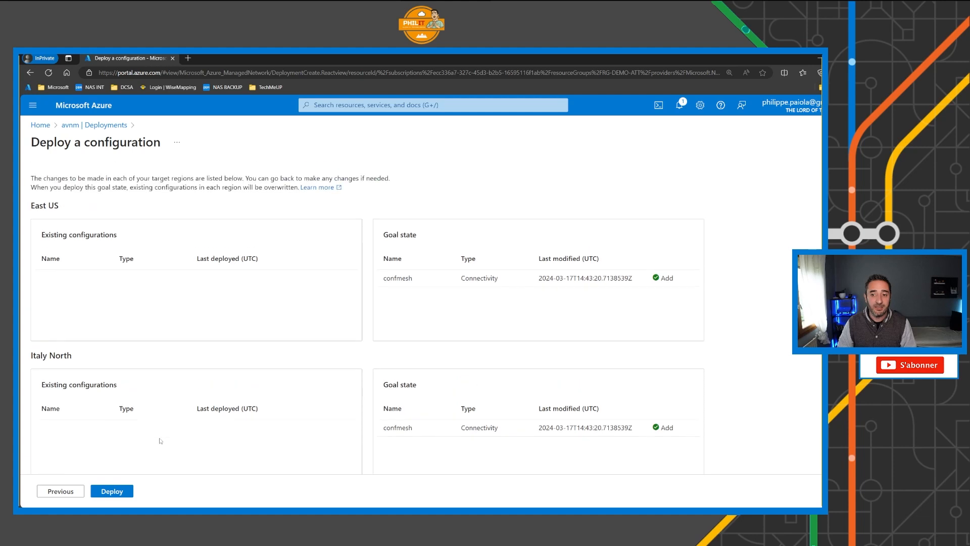
pyautogui.scroll(-2, 160, 441)
pyautogui.scroll(-1, 161, 441)
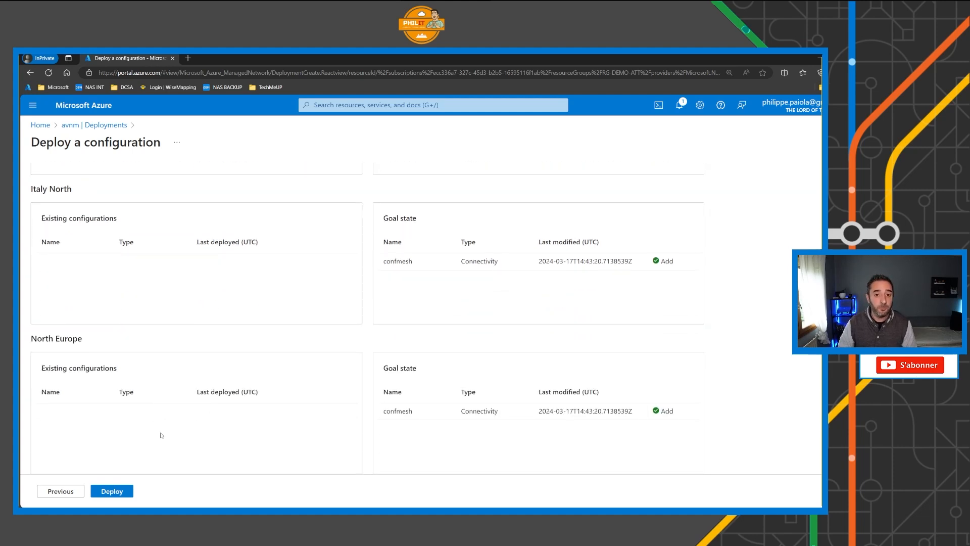
pyautogui.scroll(3, 161, 434)
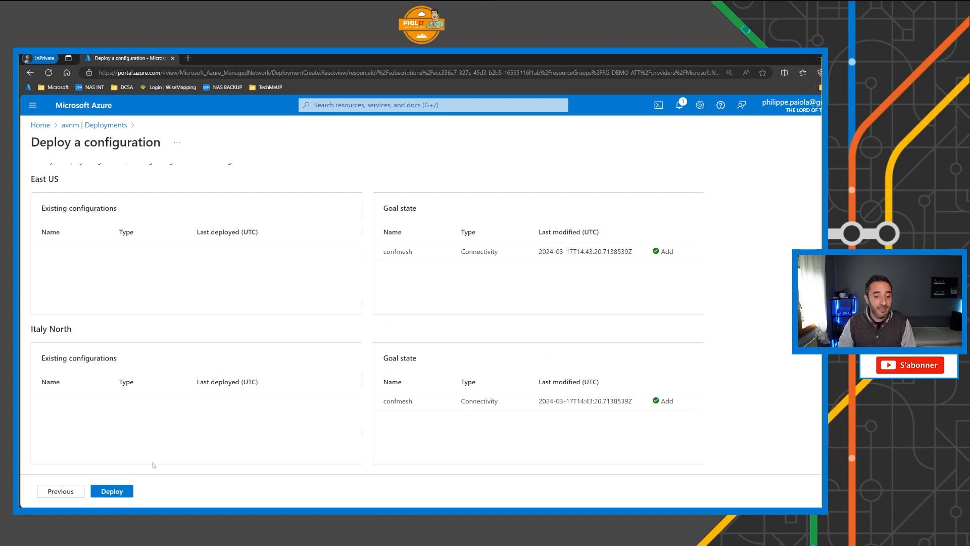
pyautogui.click(125, 493)
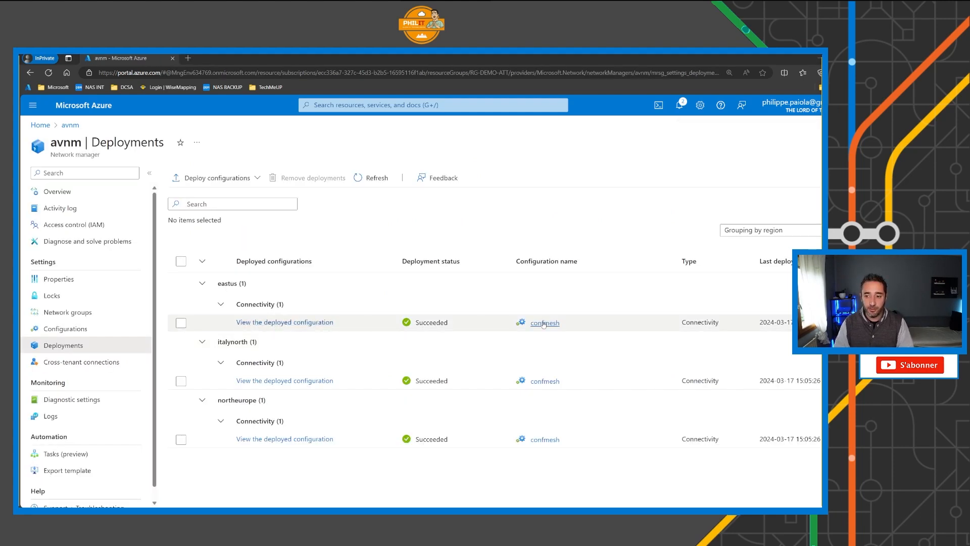
pyautogui.click(284, 324)
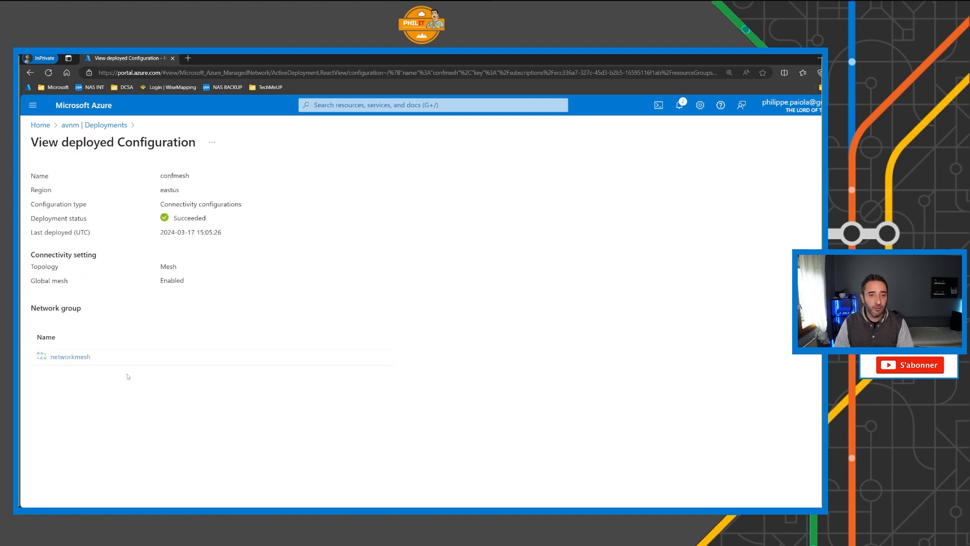
# - Check the peerings of the SPOKE1 virtual network and open its network manager information
pyautogui.click(41, 126)
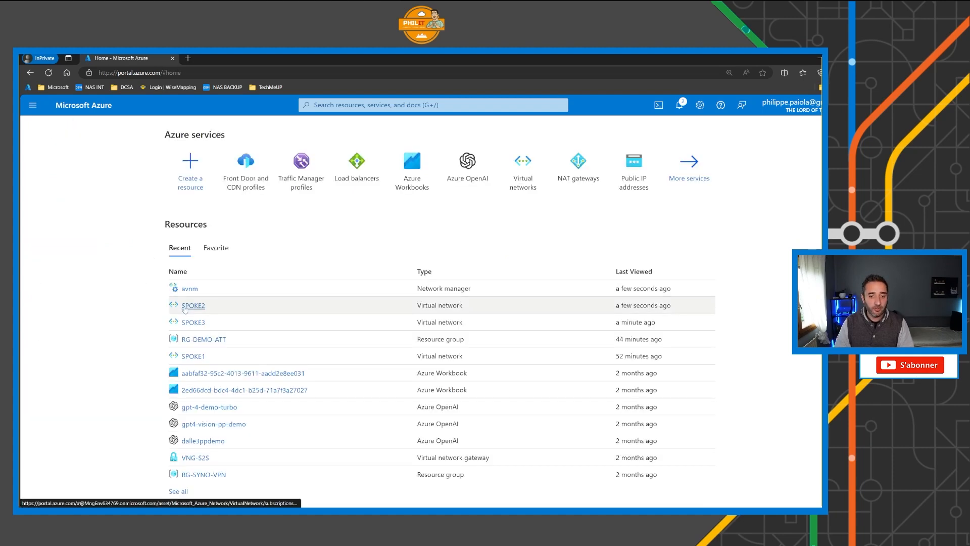
pyautogui.click(191, 356)
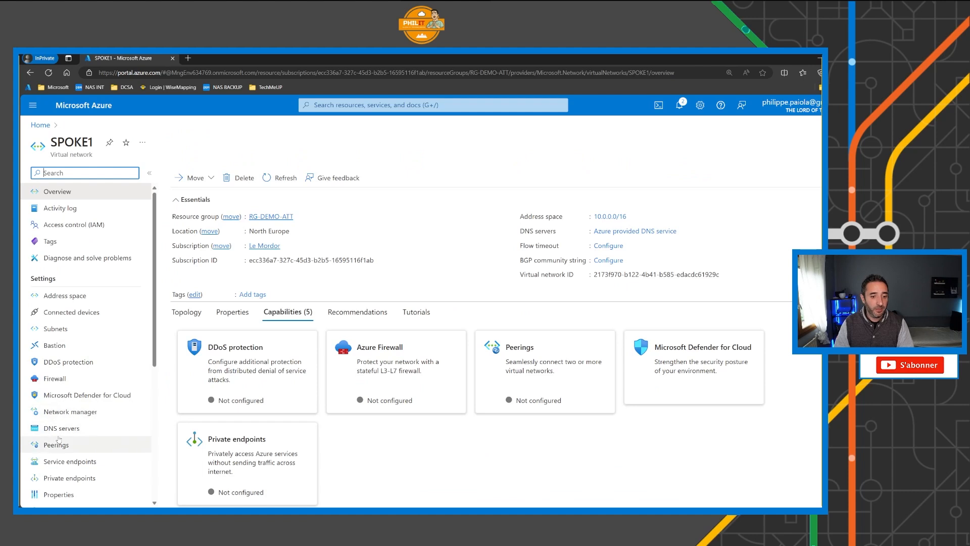
pyautogui.click(65, 450)
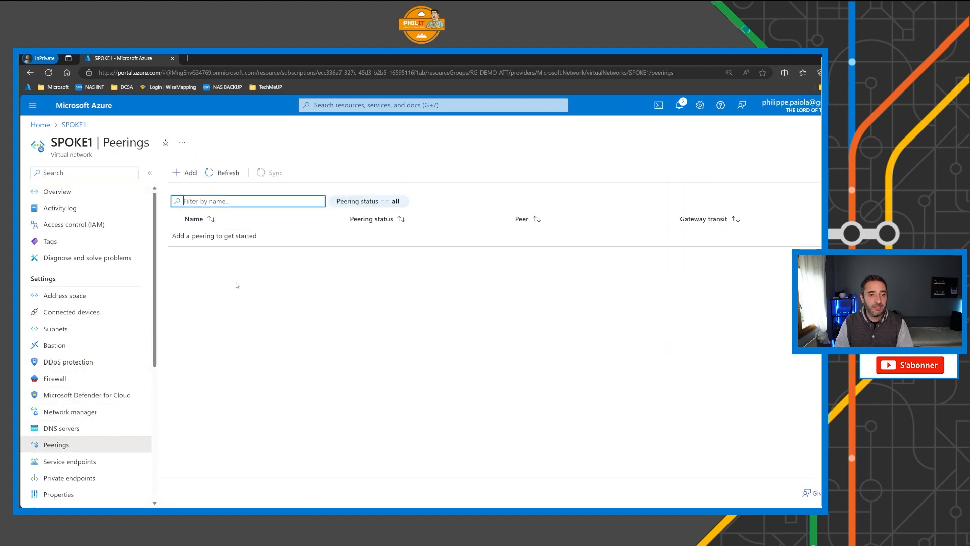
pyautogui.click(75, 412)
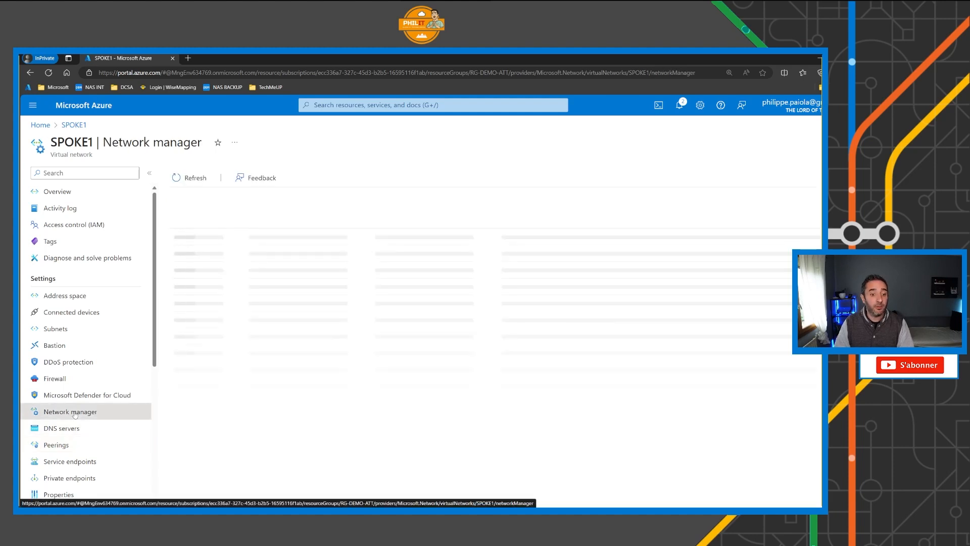